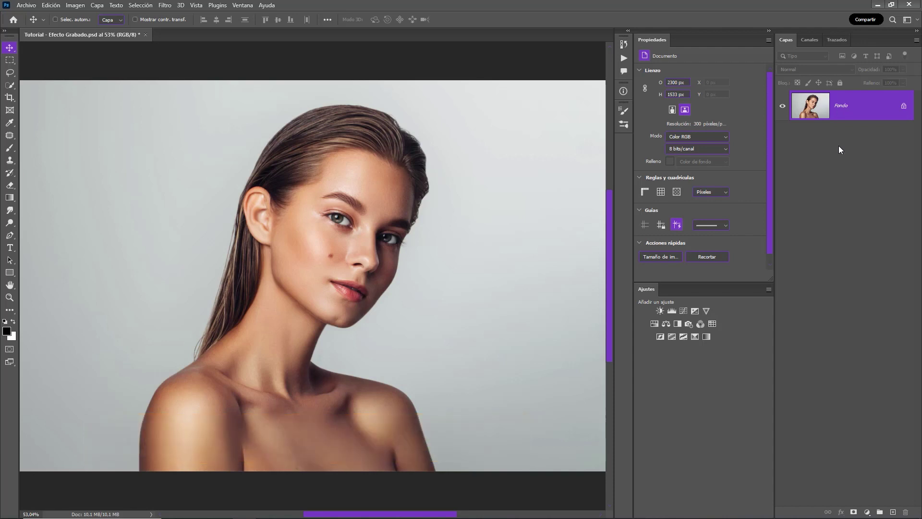
# Select the woman with Selección > Sujeto, refine it, and copy her to Capa 1.
pyautogui.click(140, 6)
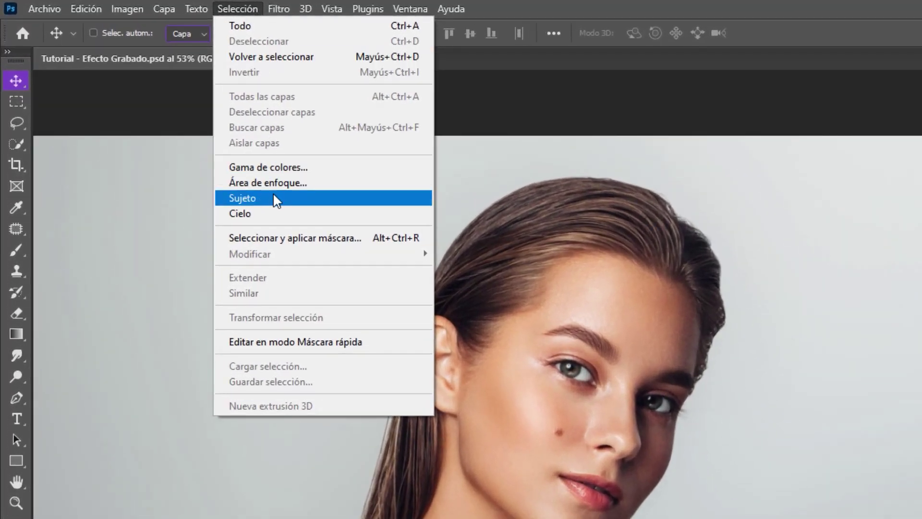
pyautogui.click(273, 195)
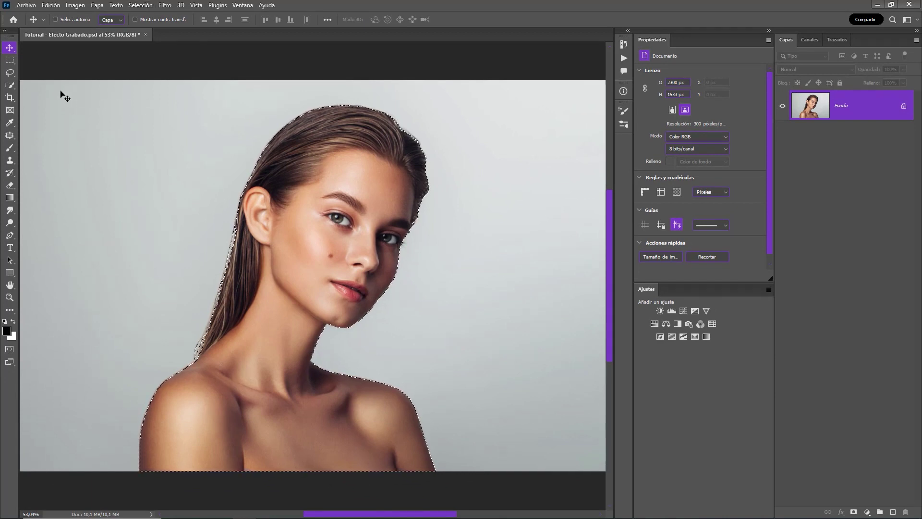
pyautogui.click(10, 85)
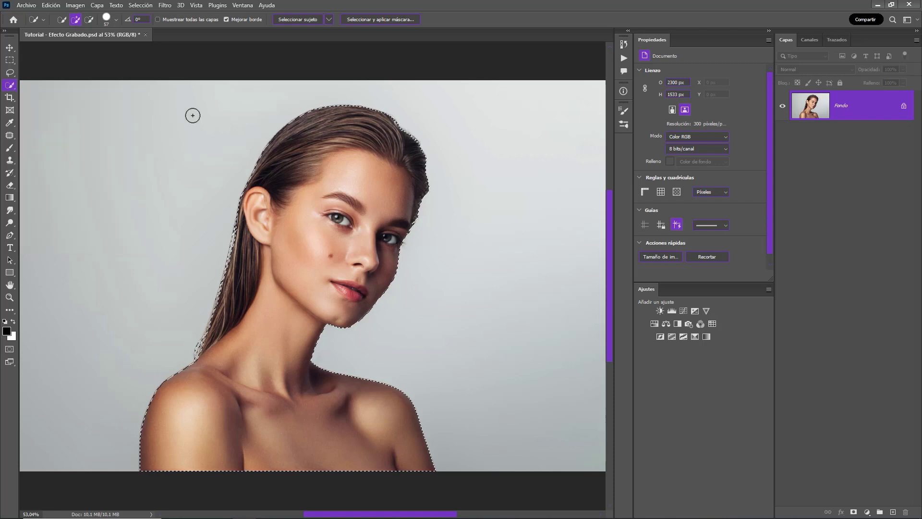
pyautogui.press('v')
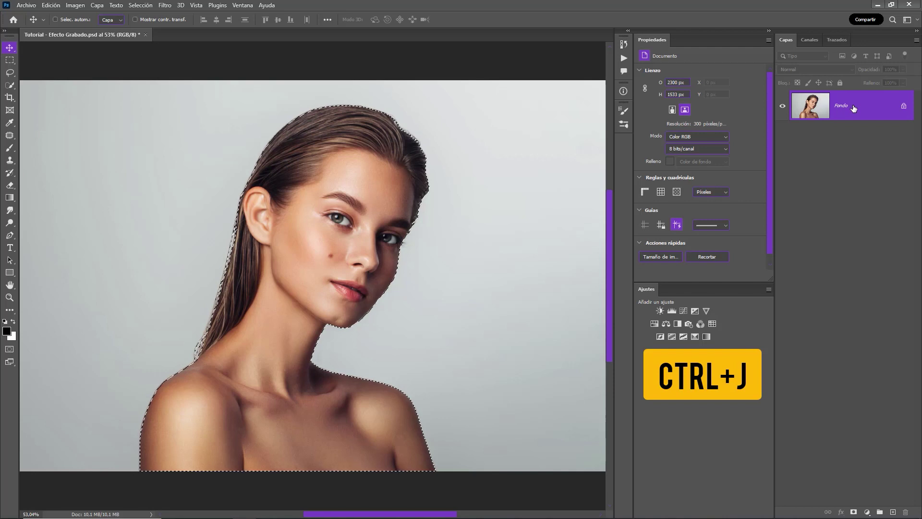
pyautogui.hotkey('ctrl', 'j')
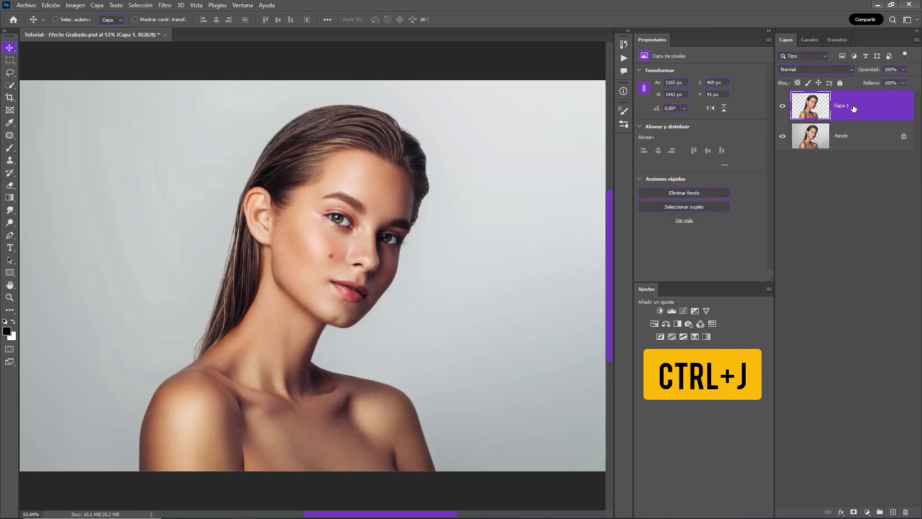
# Add a white (ffffff) Color uniforme fill layer directly above Fondo.
pyautogui.click(858, 133)
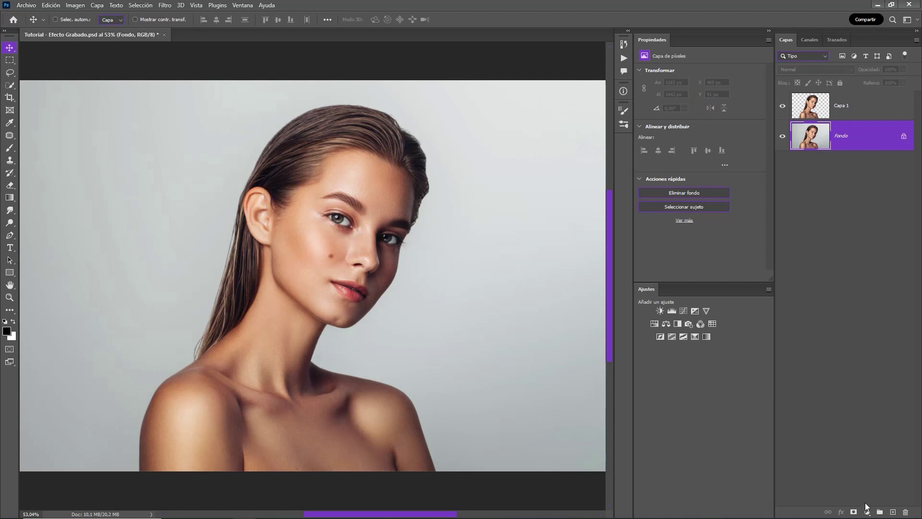
pyautogui.click(867, 511)
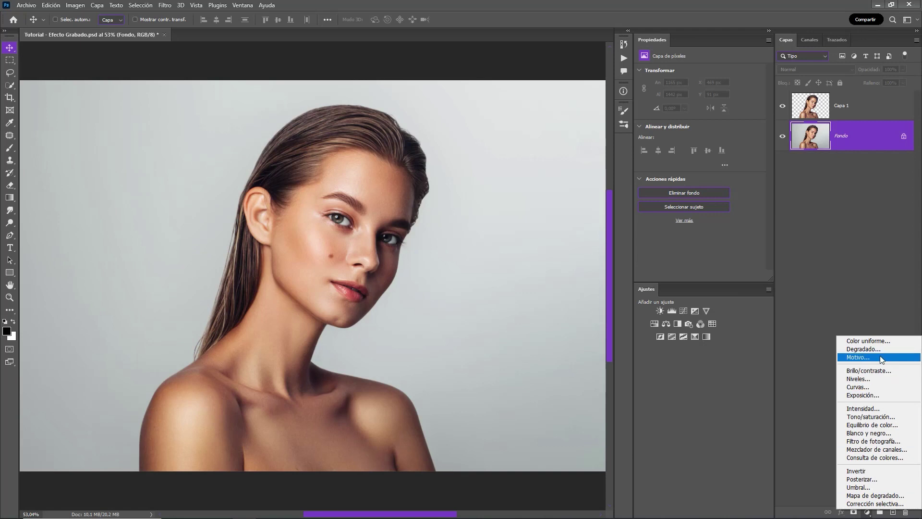
pyautogui.click(879, 341)
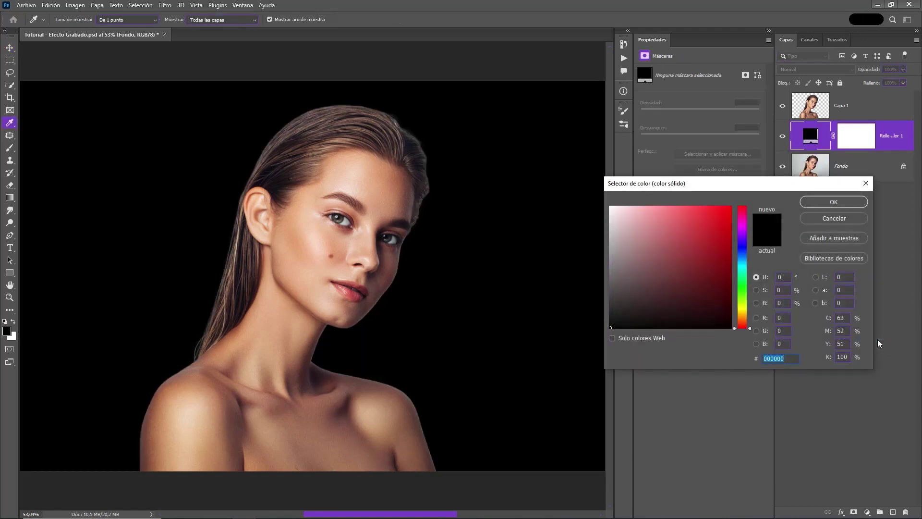
pyautogui.moveTo(637, 225); pyautogui.dragTo(591, 200)
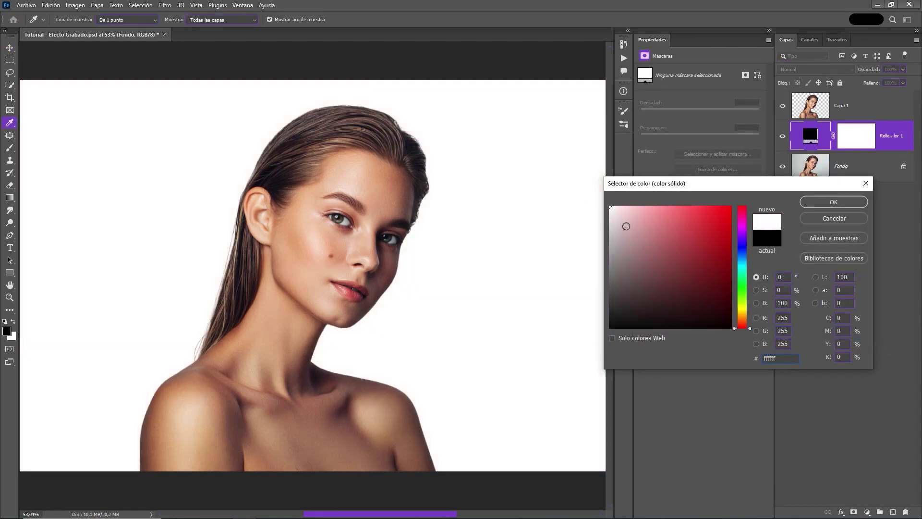
pyautogui.click(823, 204)
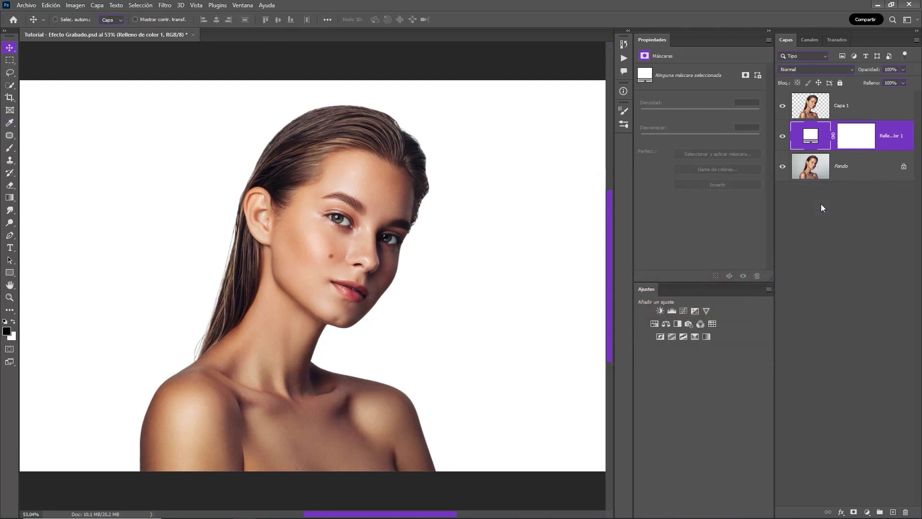
# Merge Capa 1 with the white fill layer and convert the result to a smart object.
pyautogui.keyDown('shift'); pyautogui.click(883, 113); pyautogui.keyUp('shift')
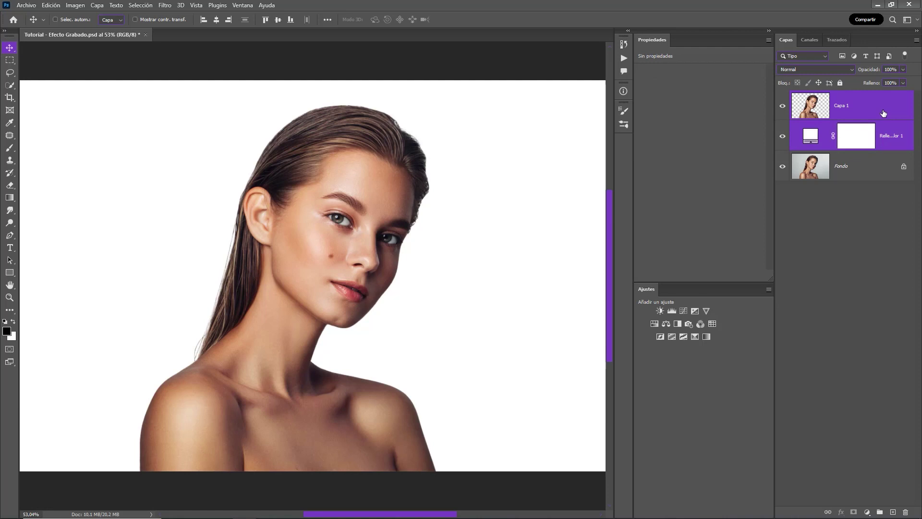
pyautogui.rightClick(884, 113)
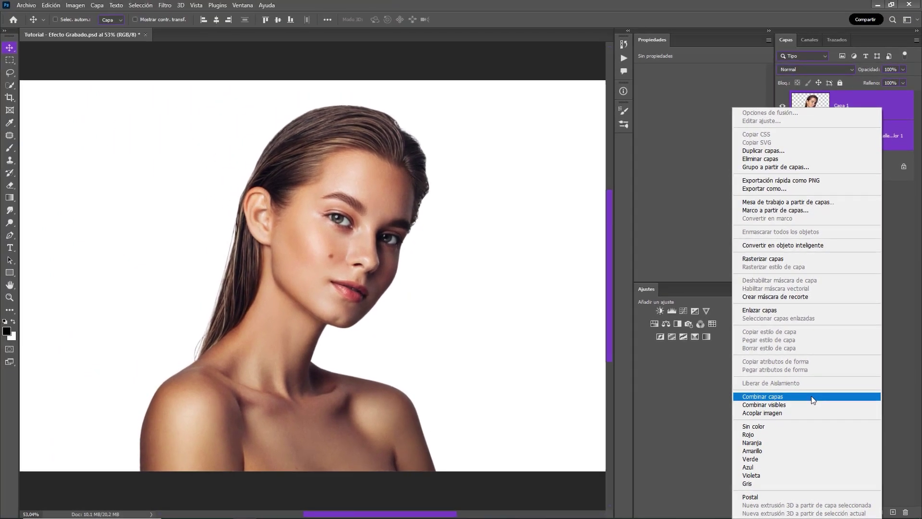
pyautogui.click(813, 398)
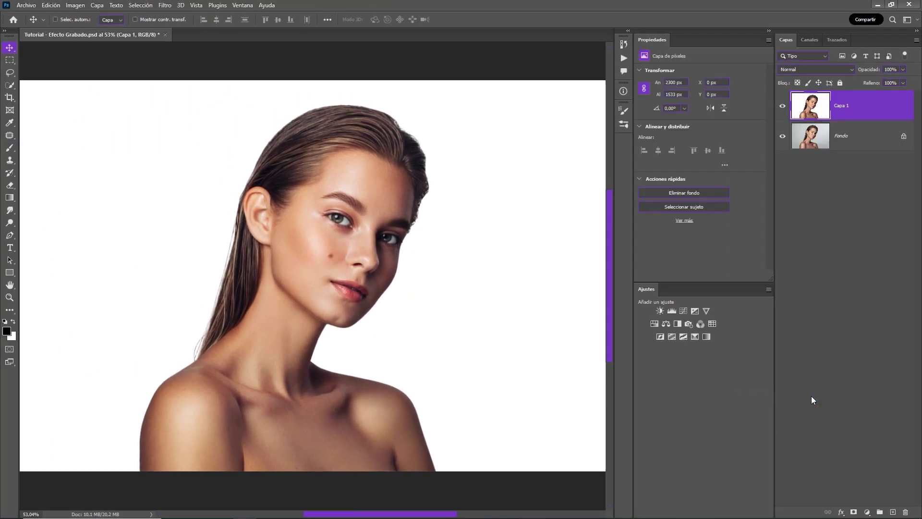
pyautogui.rightClick(845, 112)
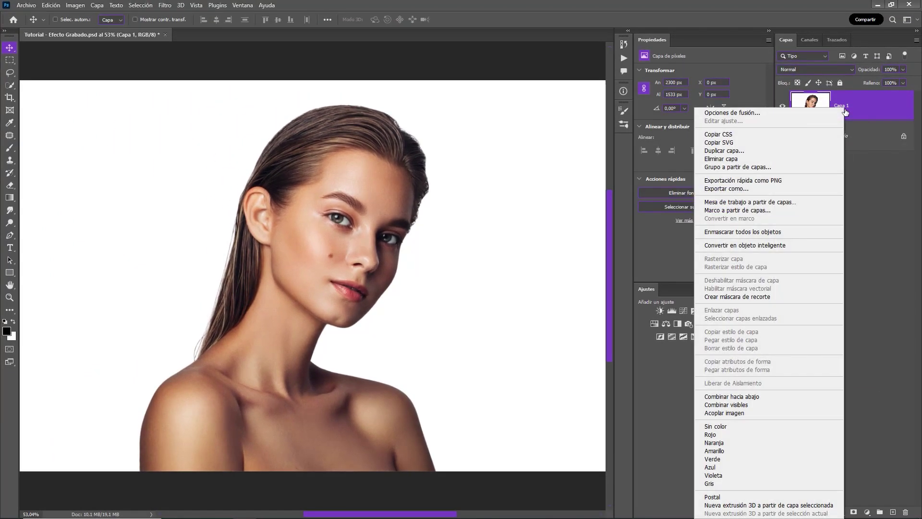
pyautogui.click(820, 245)
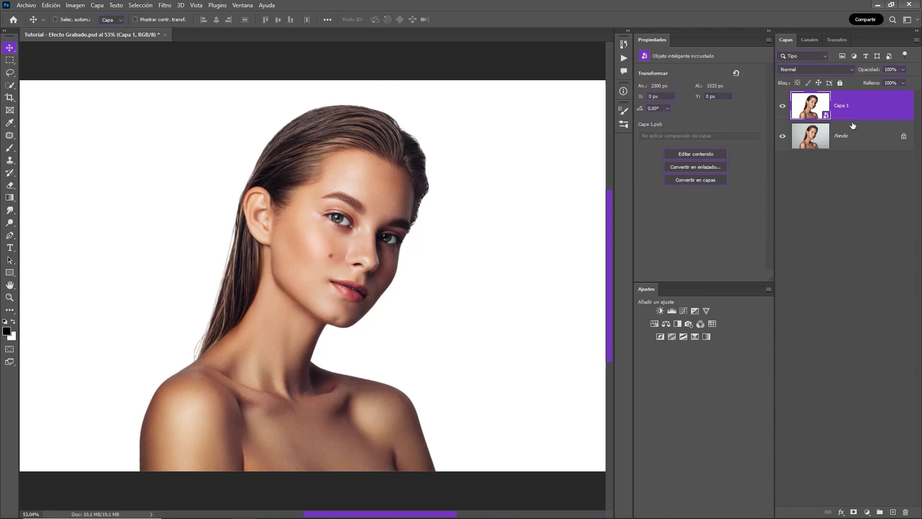
# Rename the smart object layer Sombras.
pyautogui.doubleClick(843, 106)
pyautogui.write('Sombras')
pyautogui.press('Return')
# Apply Pintura al óleo with Estilizado 10,0, Limpieza 10,0 and Iluminación turned off.
pyautogui.click(165, 6)
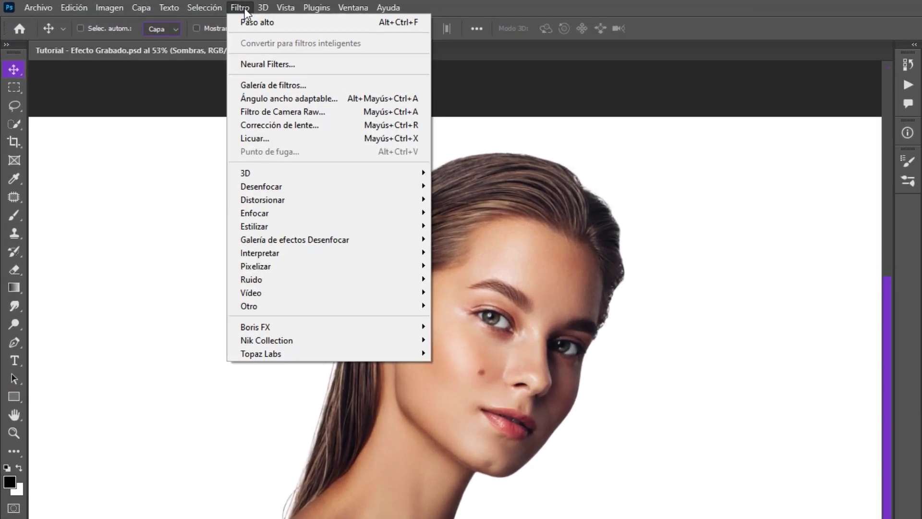
pyautogui.moveTo(328, 225)
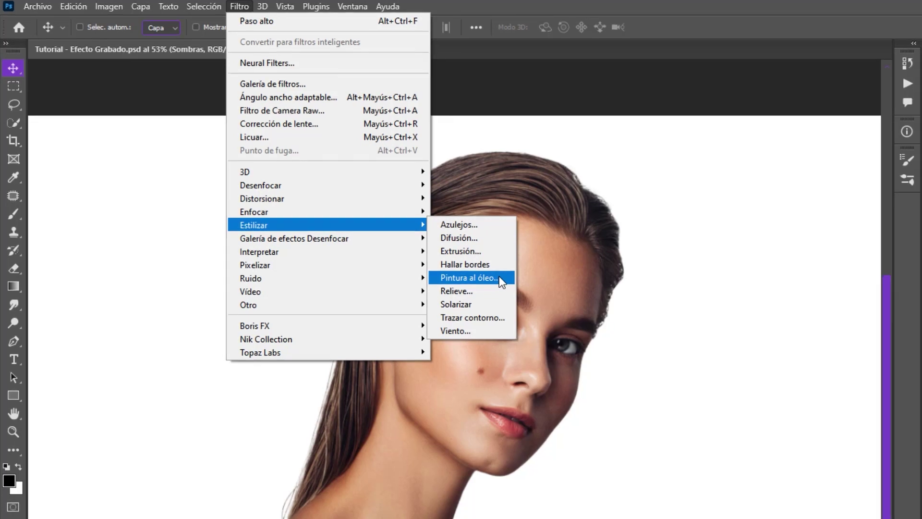
pyautogui.click(500, 279)
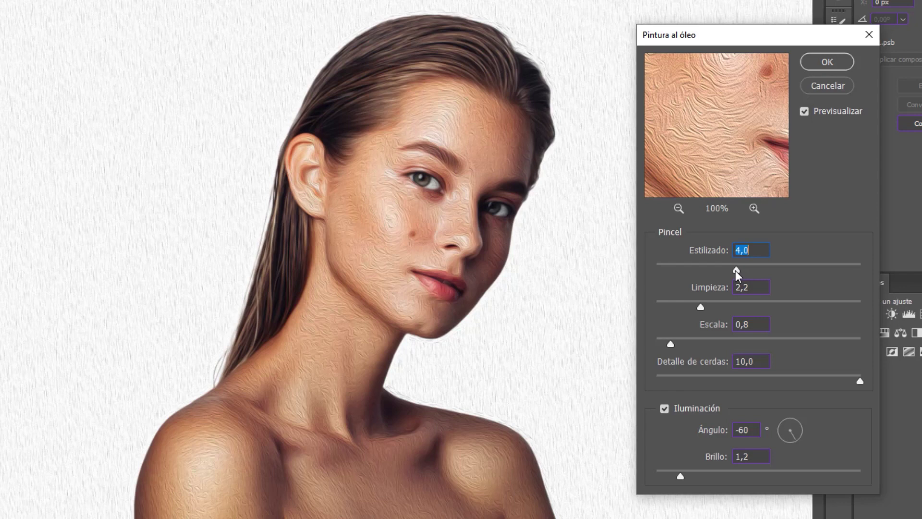
pyautogui.moveTo(735, 270); pyautogui.dragTo(860, 270)
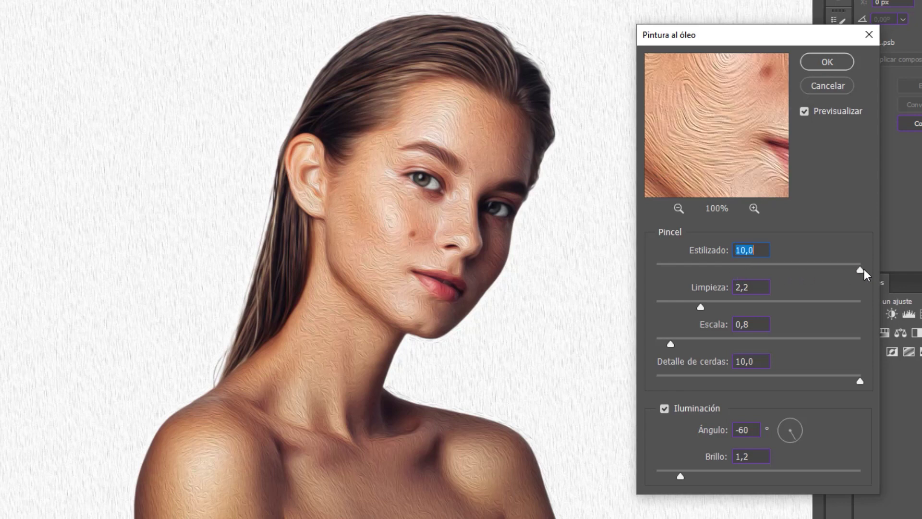
pyautogui.moveTo(702, 306); pyautogui.dragTo(860, 307)
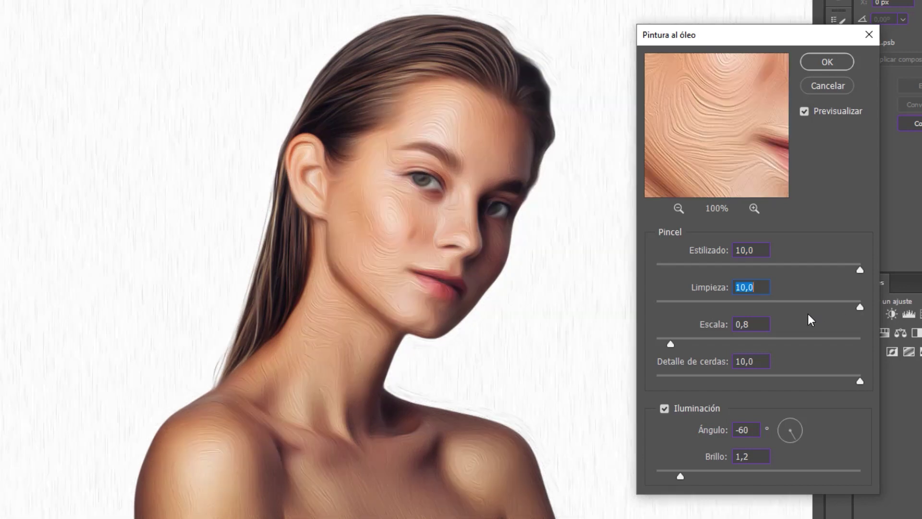
pyautogui.click(665, 408)
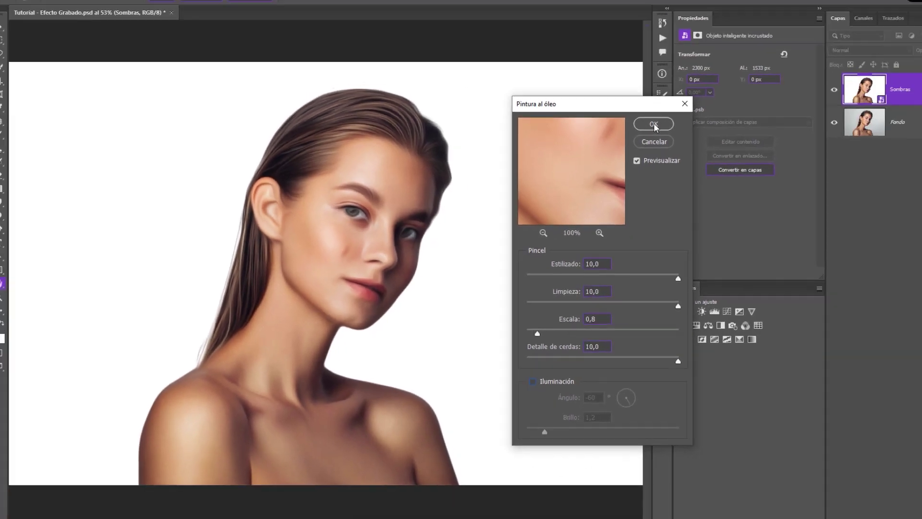
pyautogui.click(827, 62)
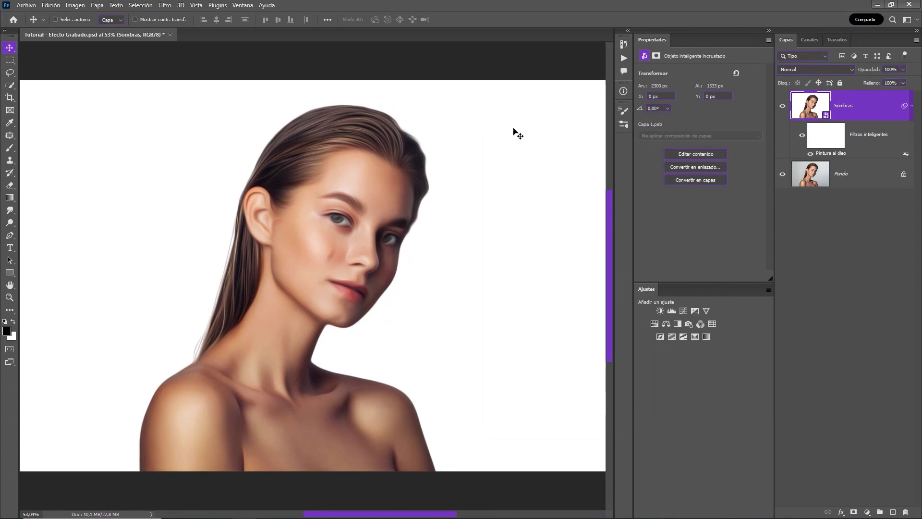
# Reapply the Pintura al óleo filter to Sombras with the same settings.
pyautogui.click(169, 7)
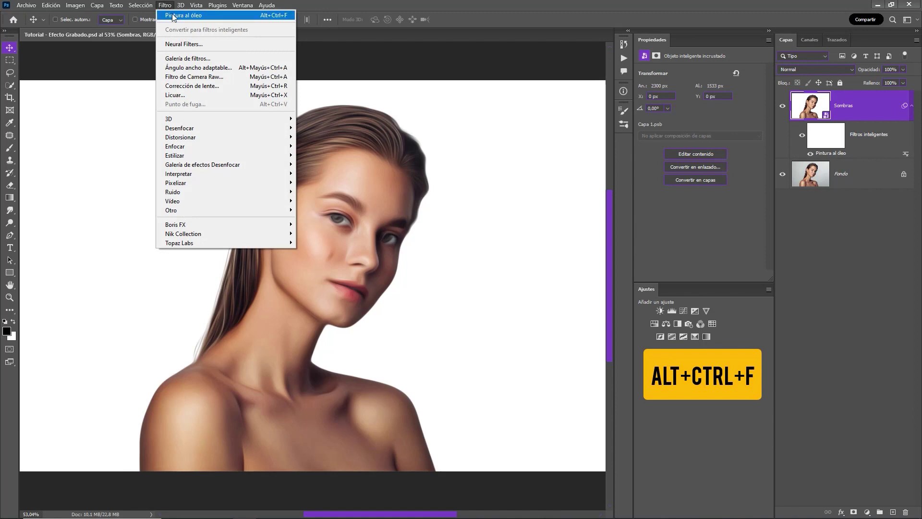
pyautogui.click(210, 16)
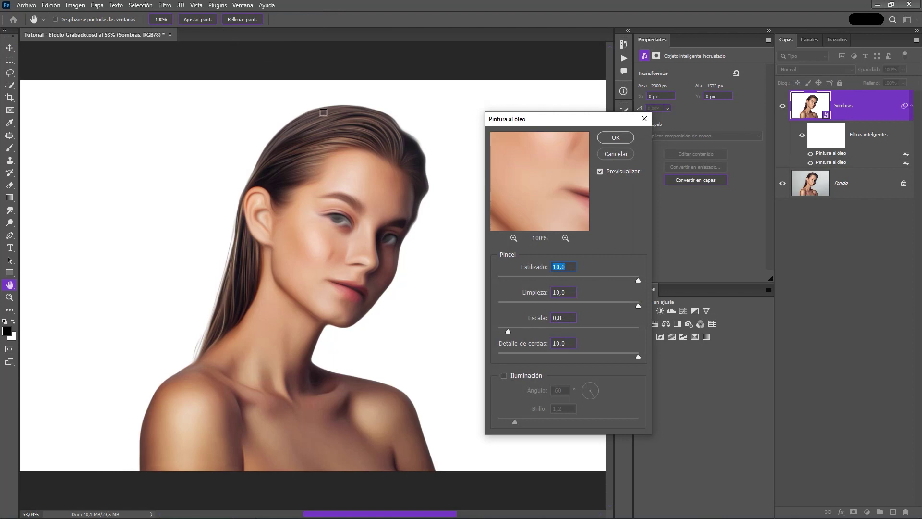
pyautogui.click(621, 138)
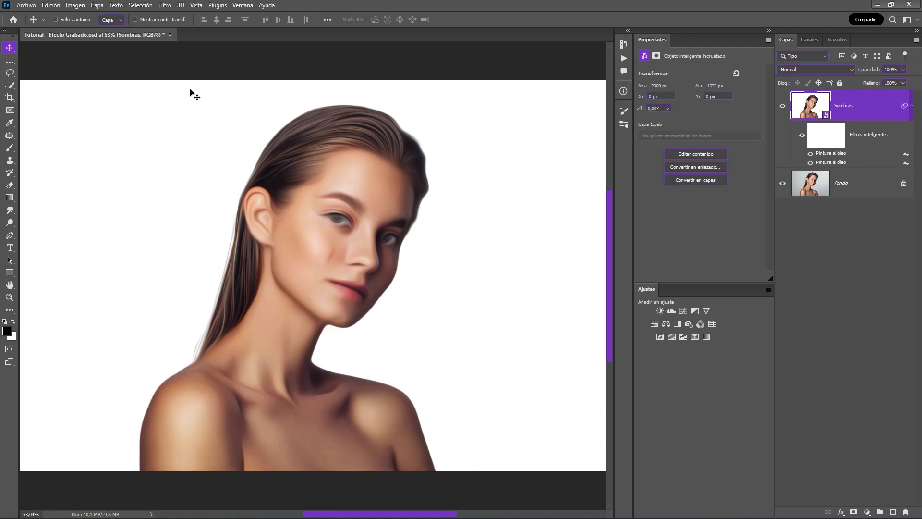
# Apply an Umbral smart filter at threshold level 130 to Sombras.
pyautogui.click(81, 8)
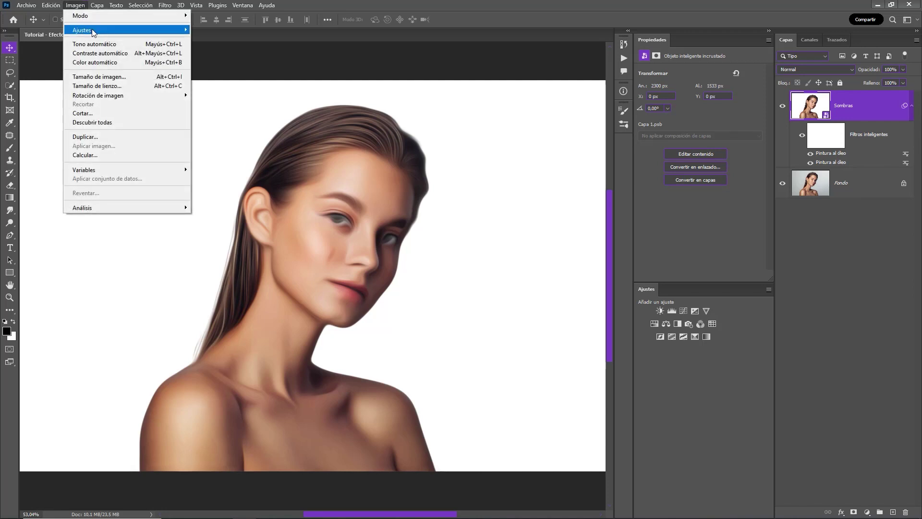
pyautogui.moveTo(82, 30)
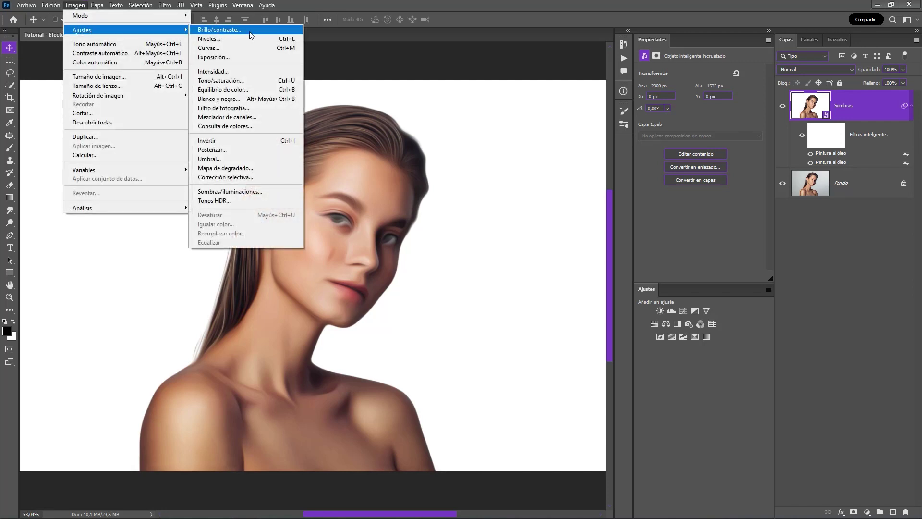
pyautogui.click(250, 160)
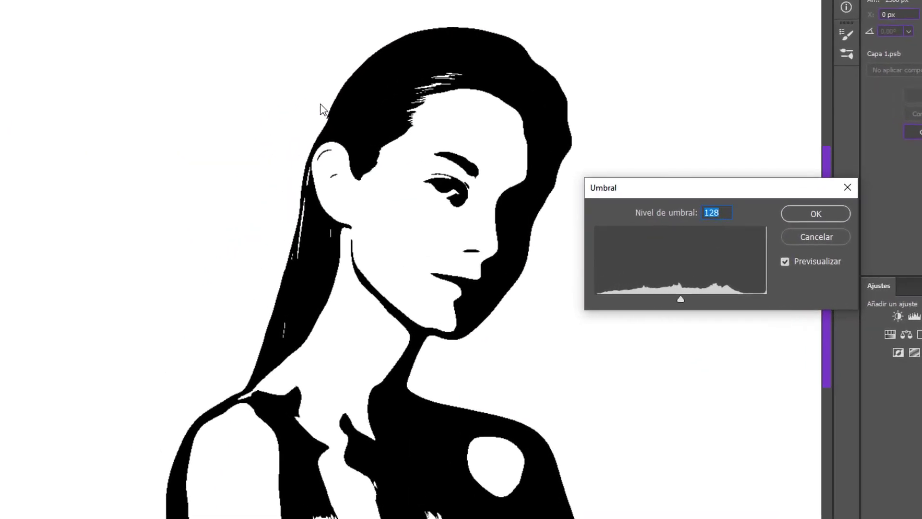
pyautogui.moveTo(677, 298); pyautogui.dragTo(682, 299)
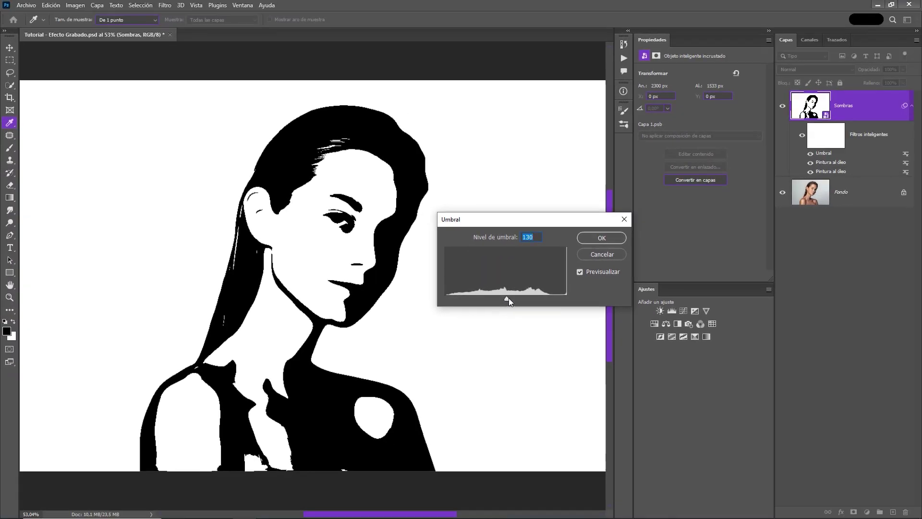
pyautogui.click(611, 240)
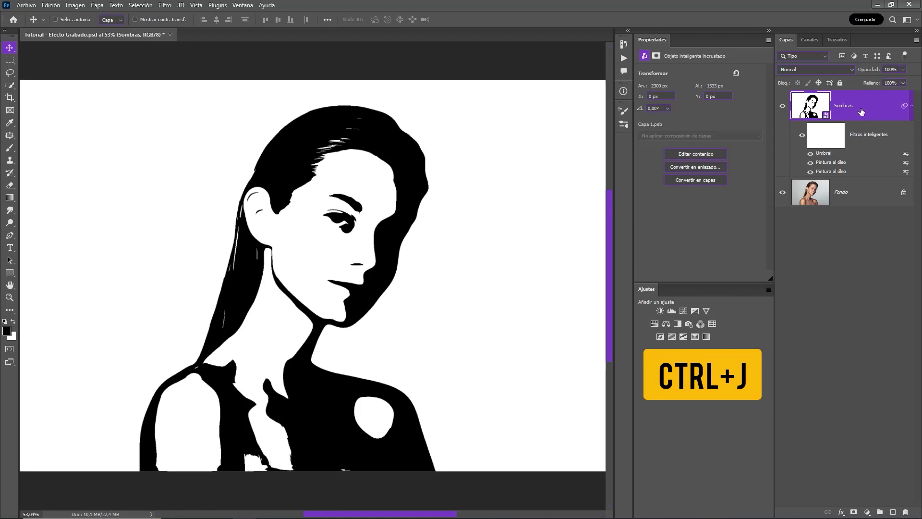
# Duplicate Sombras and rename the copy Iluminaciones.
pyautogui.hotkey('ctrl', 'j')
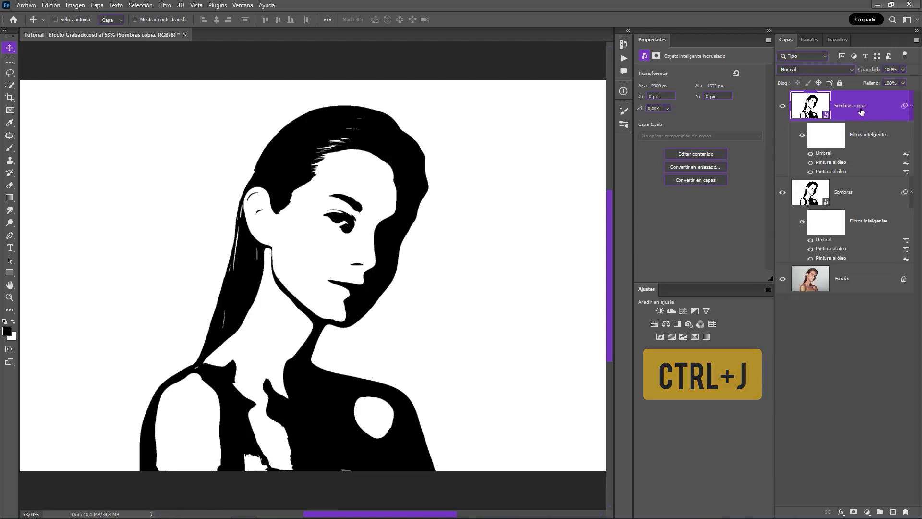
pyautogui.doubleClick(855, 106)
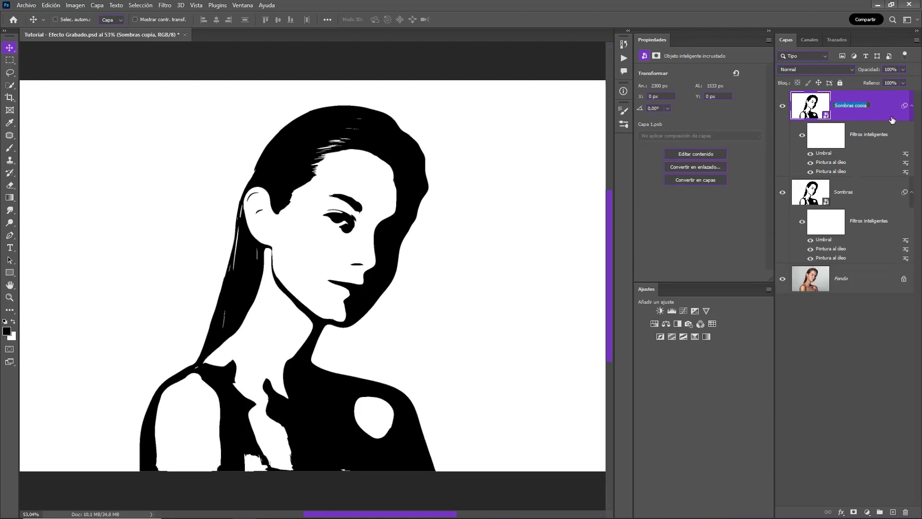
pyautogui.write('1minacio')
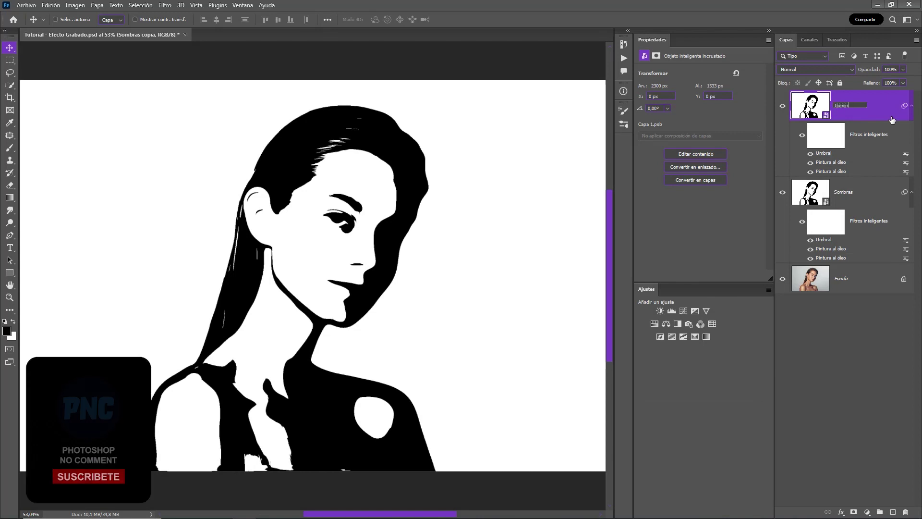
pyautogui.write('nes')
pyautogui.press('Return')
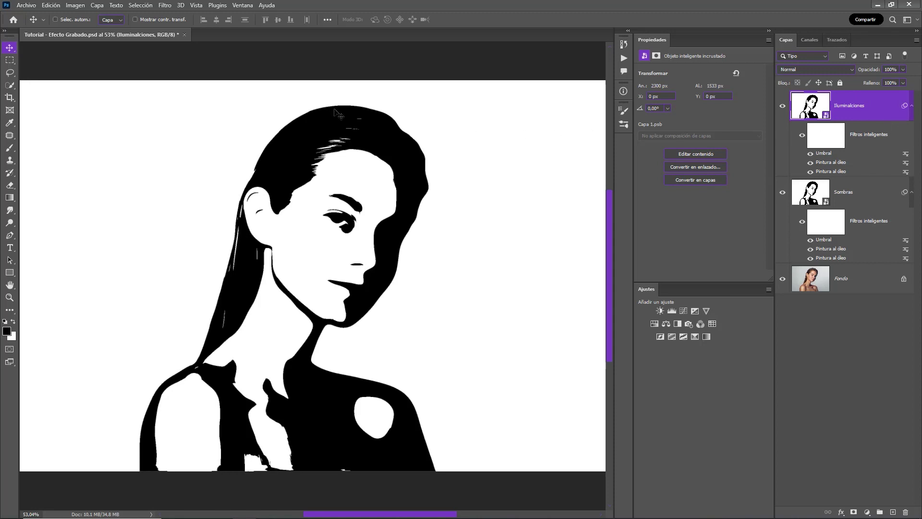
pyautogui.click(75, 6)
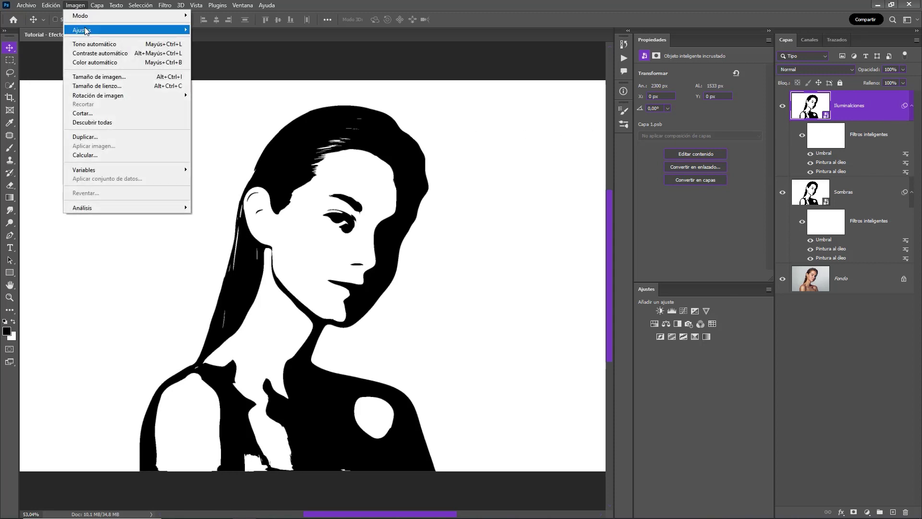
pyautogui.moveTo(126, 30)
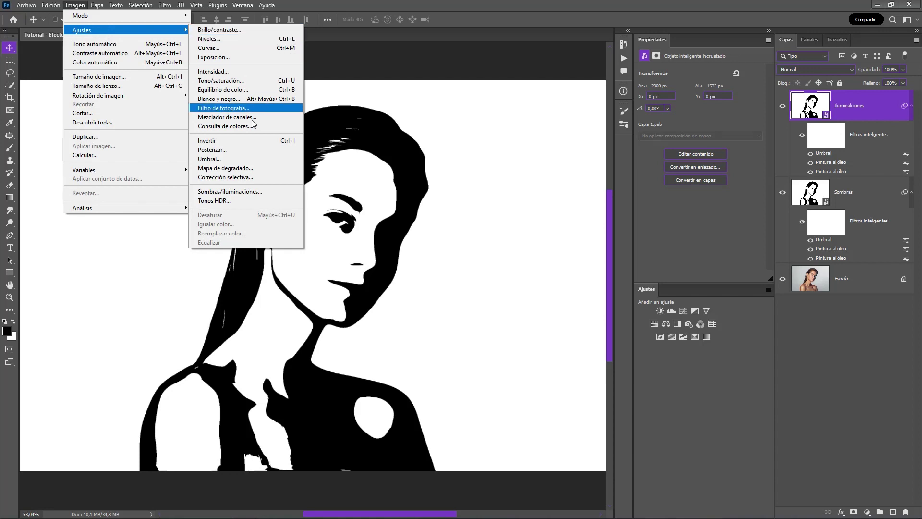
# Add a Sombras/iluminaciones filter at 100% shadows to Iluminaciones, placed beneath Umbral.
pyautogui.click(270, 191)
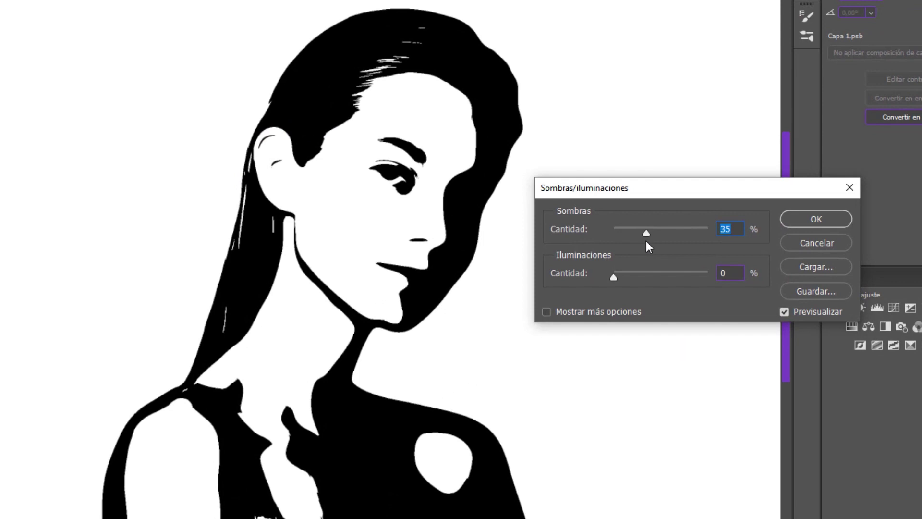
pyautogui.moveTo(647, 235); pyautogui.dragTo(645, 233)
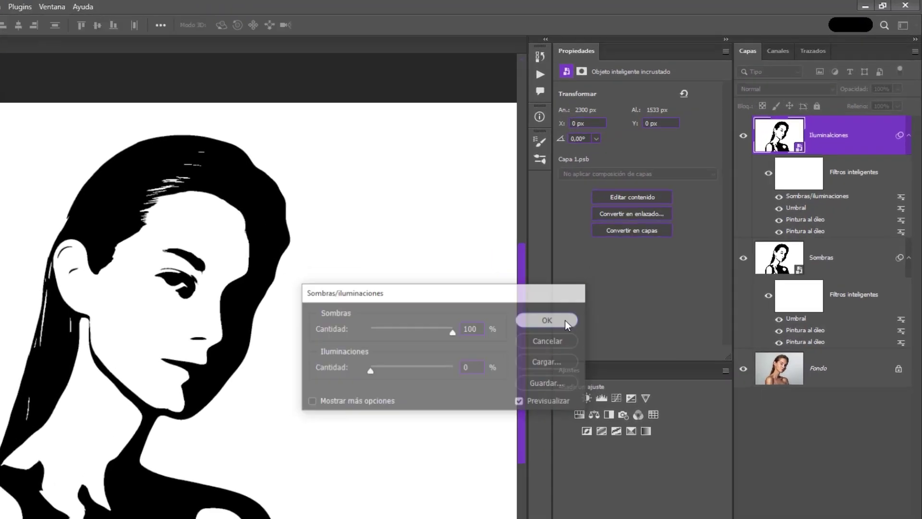
pyautogui.click(643, 251)
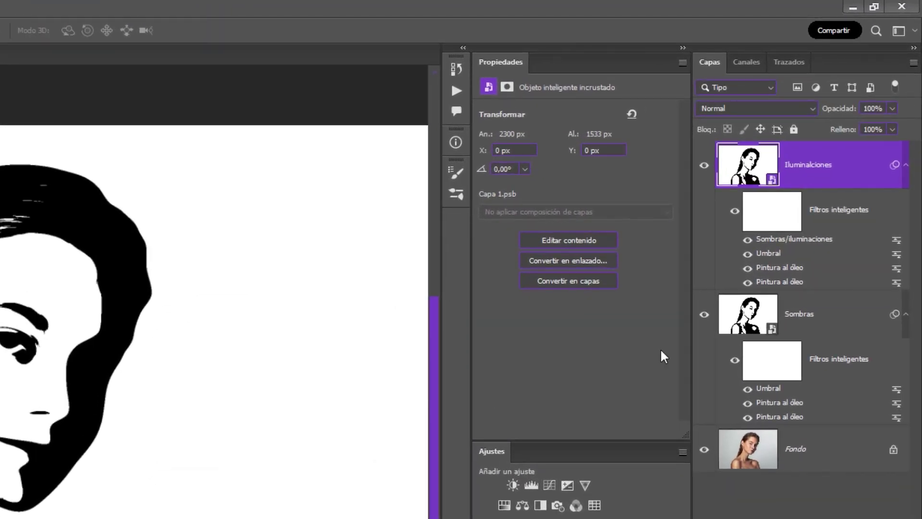
pyautogui.moveTo(793, 243); pyautogui.dragTo(790, 255)
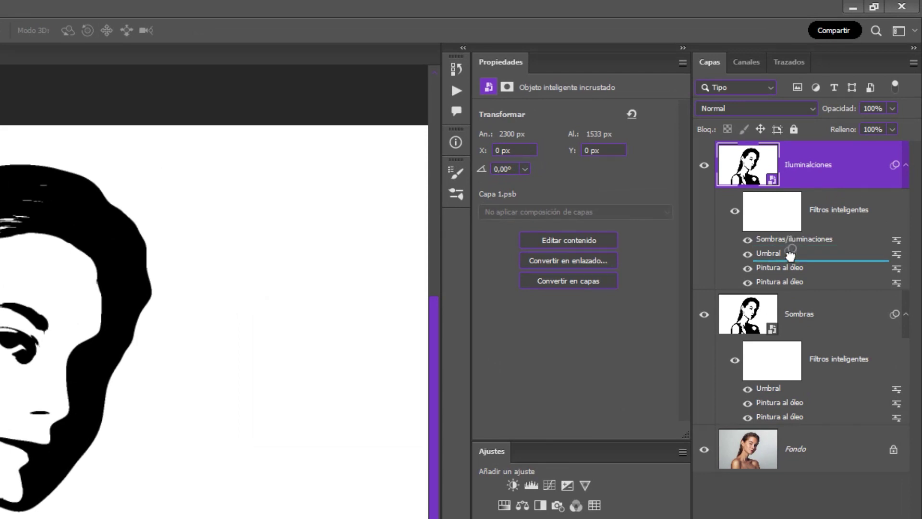
pyautogui.moveTo(790, 255); pyautogui.dragTo(790, 256)
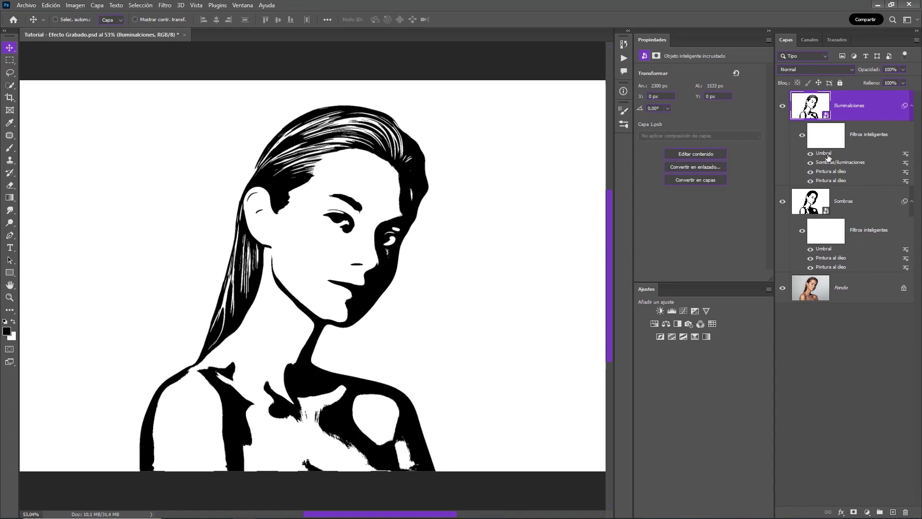
# Change the Iluminaciones Umbral threshold level to 135.
pyautogui.doubleClick(824, 154)
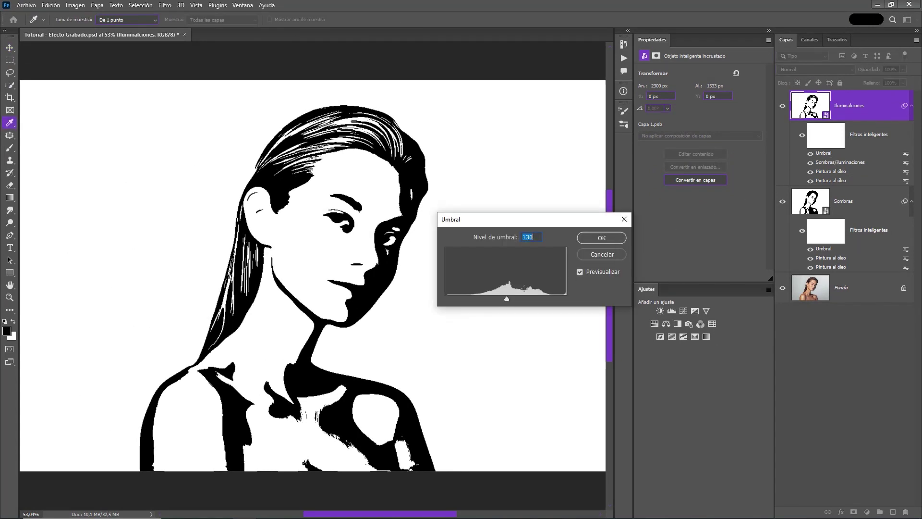
pyautogui.moveTo(506, 299); pyautogui.dragTo(508, 298)
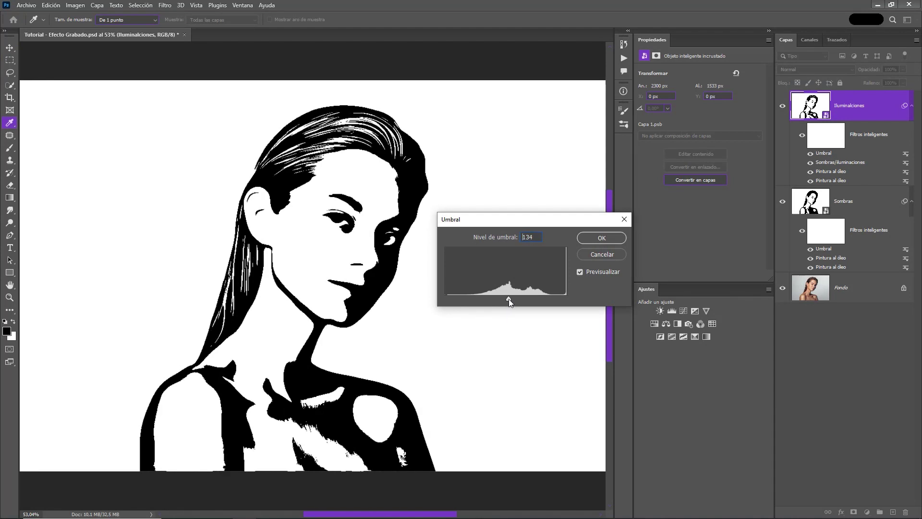
pyautogui.click(509, 299)
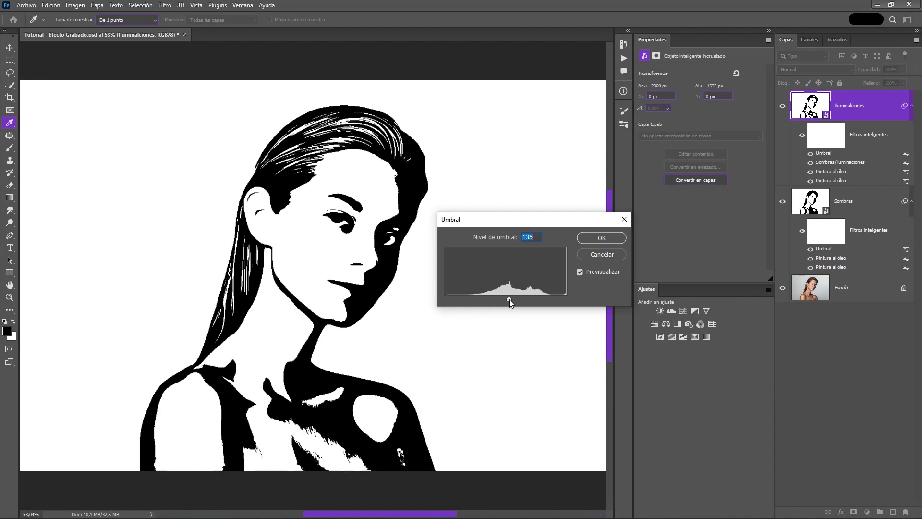
pyautogui.click(603, 238)
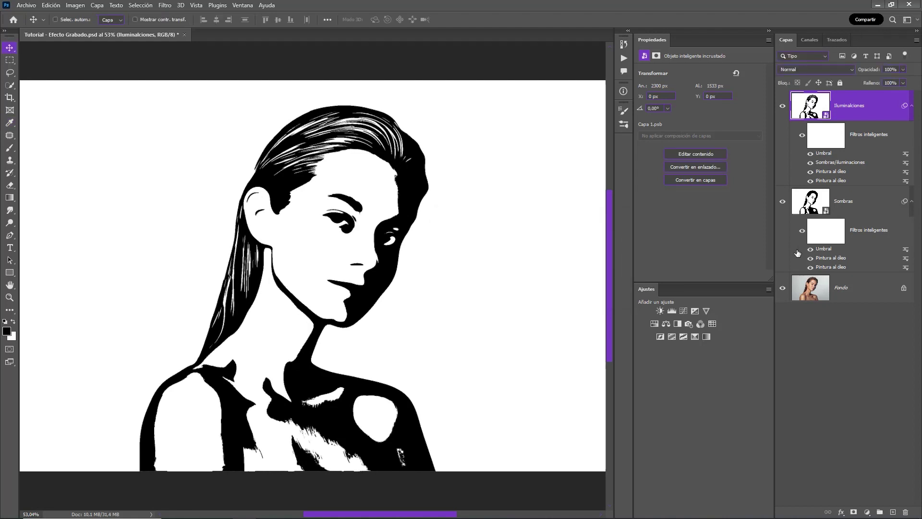
# Collapse both layers' filter lists and toggle Iluminaciones' visibility to compare.
pyautogui.click(911, 202)
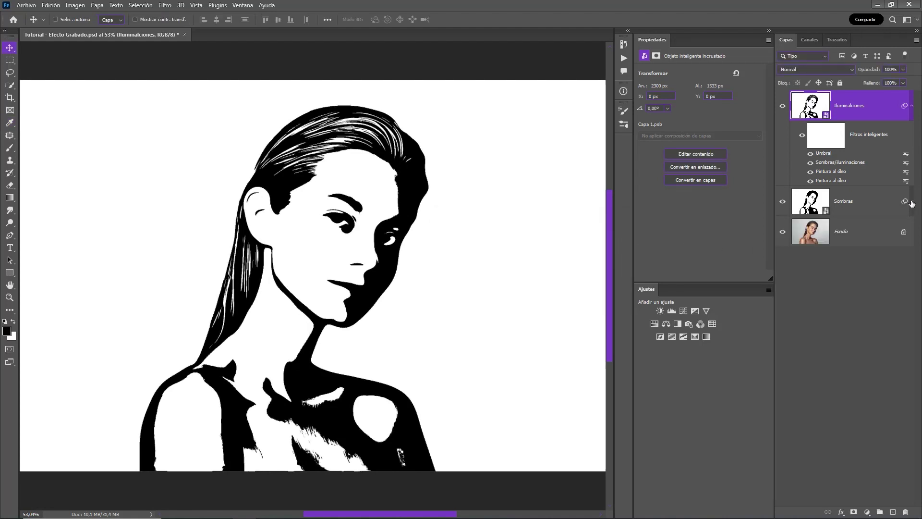
pyautogui.click(912, 107)
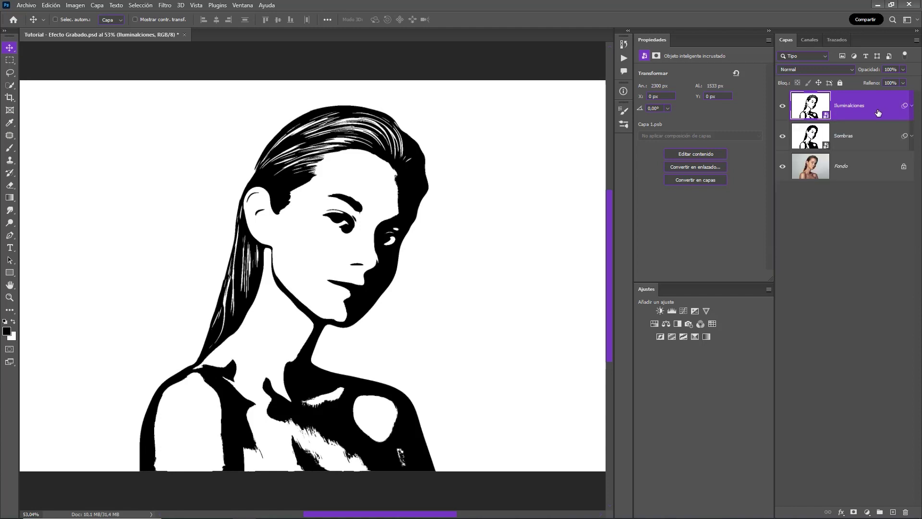
pyautogui.click(782, 112)
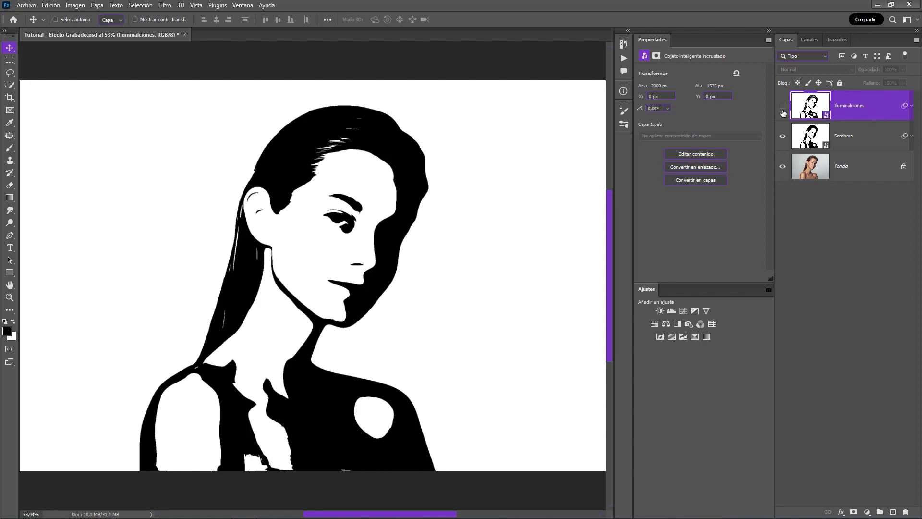
pyautogui.click(783, 112)
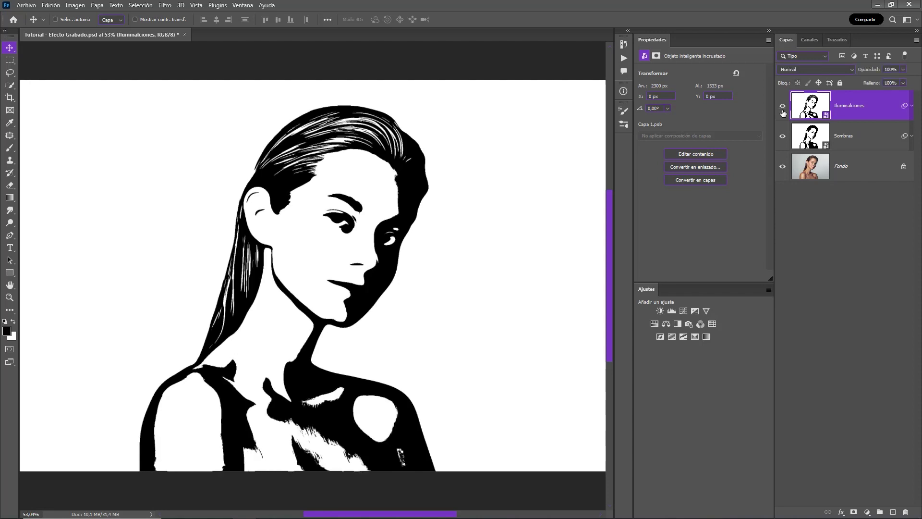
# Add a layer mask to Iluminaciones and paint black over the chest.
pyautogui.click(853, 512)
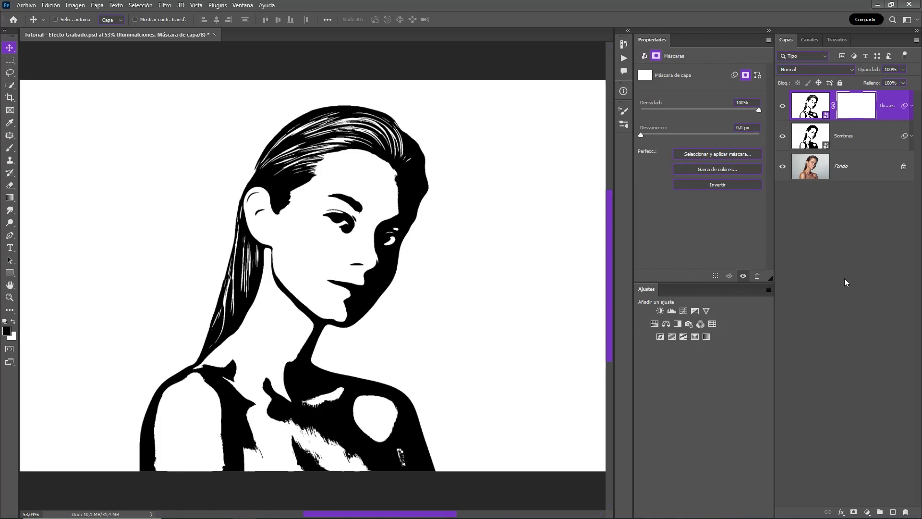
pyautogui.press('b')
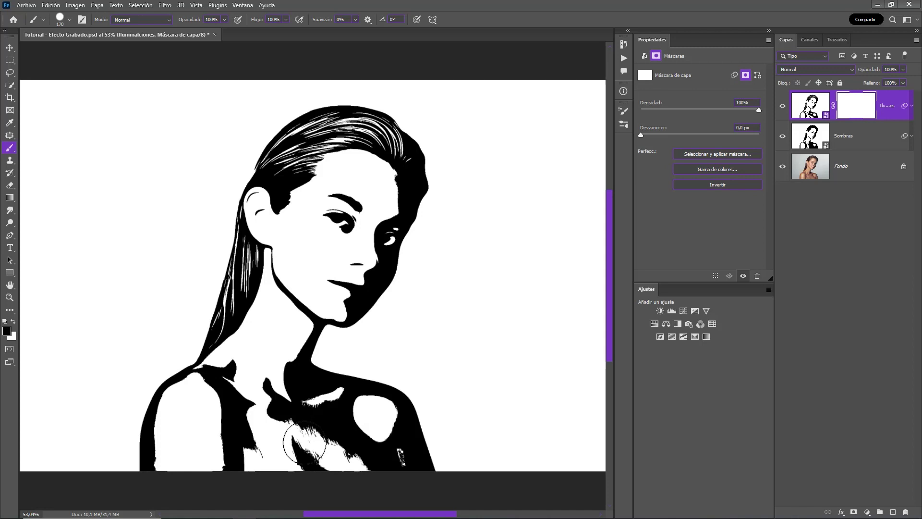
pyautogui.moveTo(291, 451)
pyautogui.mouseDown()
pyautogui.moveTo(337, 411)
pyautogui.moveTo(177, 407)
pyautogui.moveTo(213, 449)
pyautogui.moveTo(211, 374)
pyautogui.moveTo(278, 315)
pyautogui.moveTo(259, 462)
pyautogui.mouseUp()
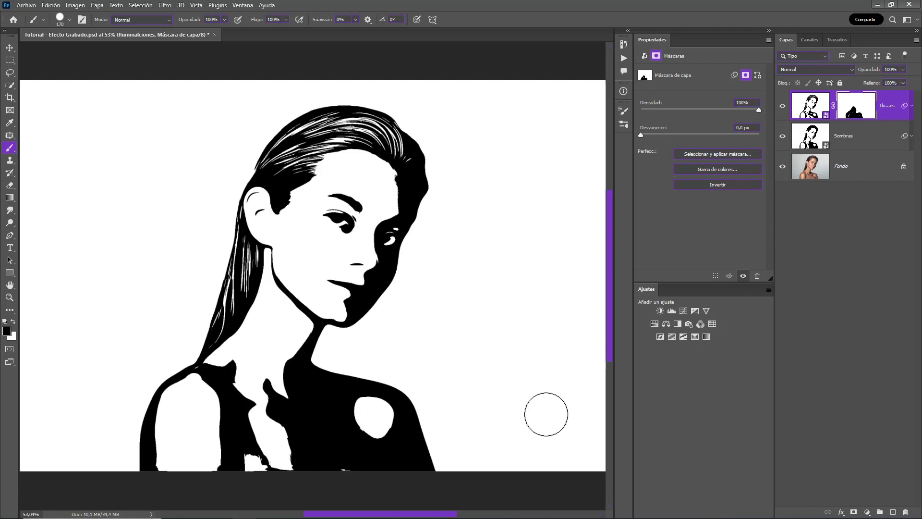
# On a new layer, paint black over the remaining white patches on the chest and near the shoulder.
pyautogui.click(892, 512)
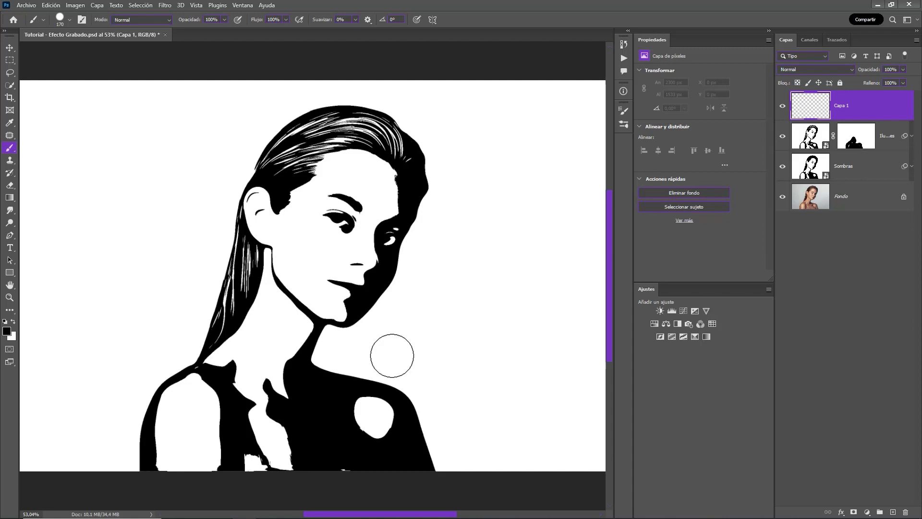
pyautogui.click(253, 466)
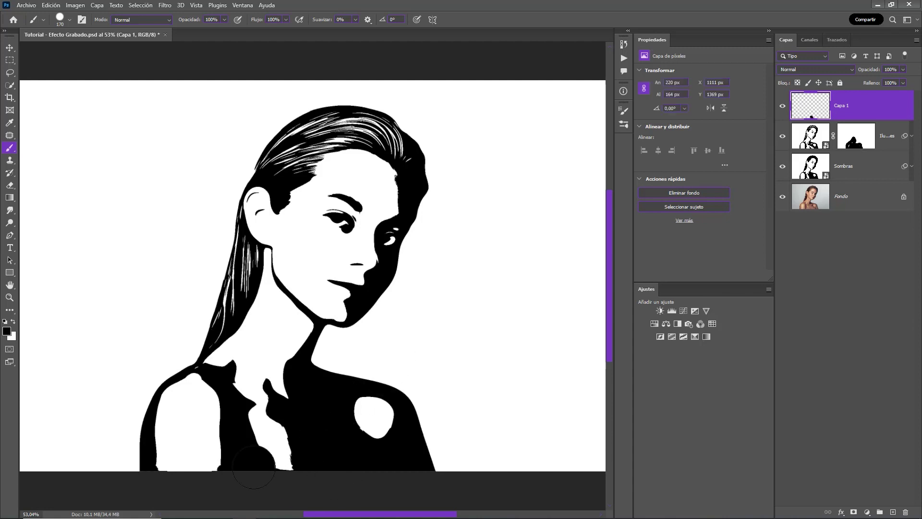
pyautogui.moveTo(254, 466); pyautogui.dragTo(283, 456)
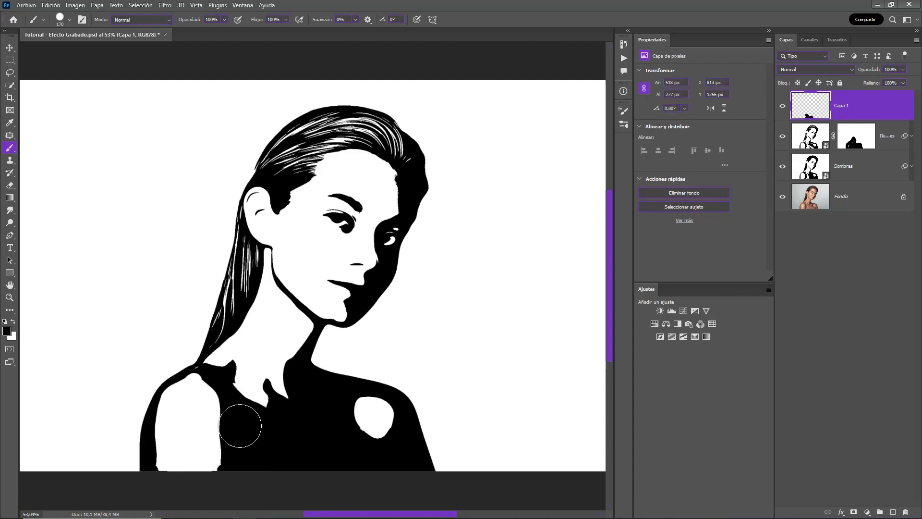
pyautogui.moveTo(240, 426); pyautogui.dragTo(240, 457)
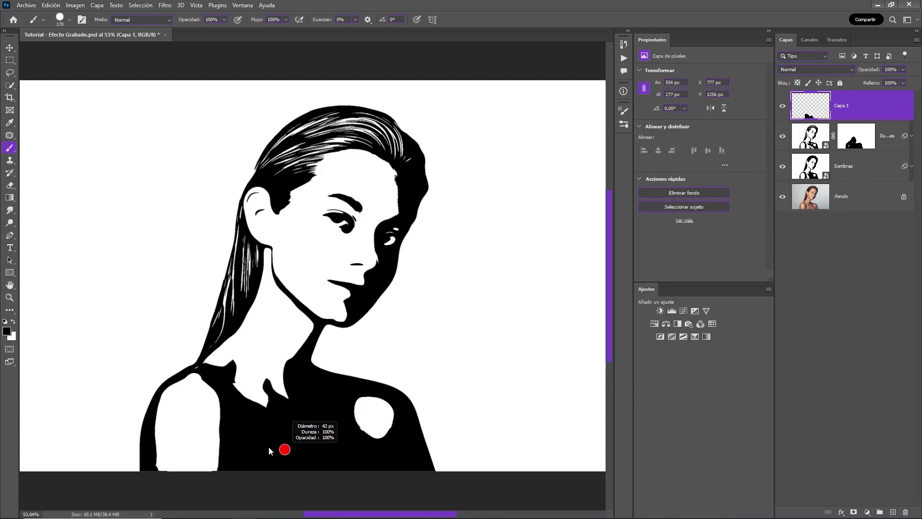
pyautogui.click(200, 367)
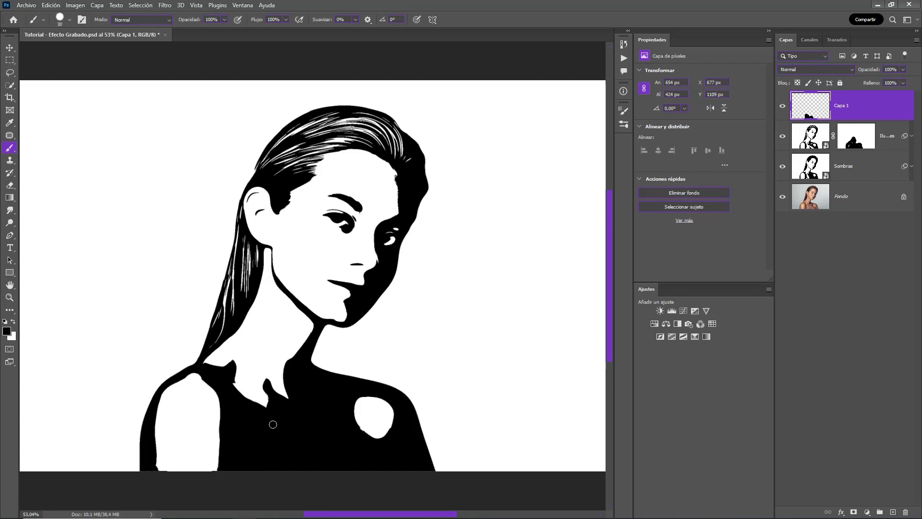
pyautogui.press('v')
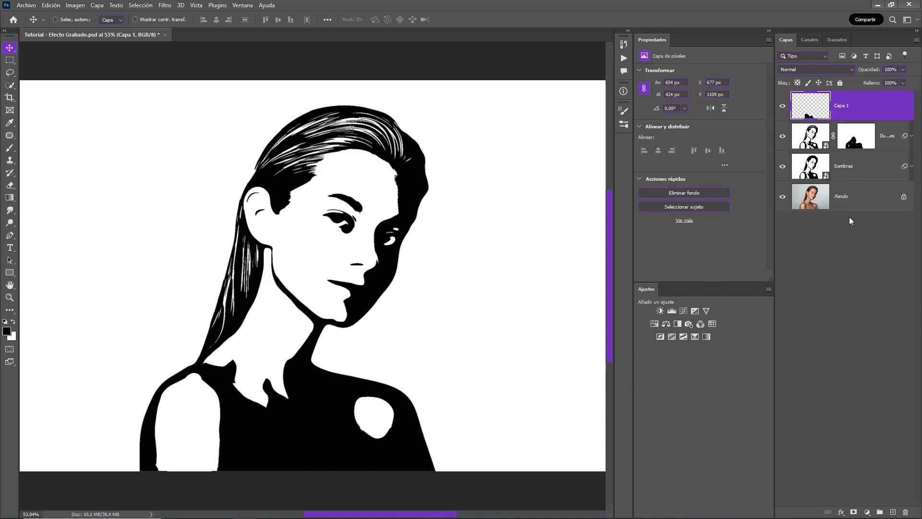
# Group Capa 1, Iluminaciones and Sombras and rename the group Grabado.
pyautogui.keyDown('shift'); pyautogui.click(869, 167); pyautogui.keyUp('shift')
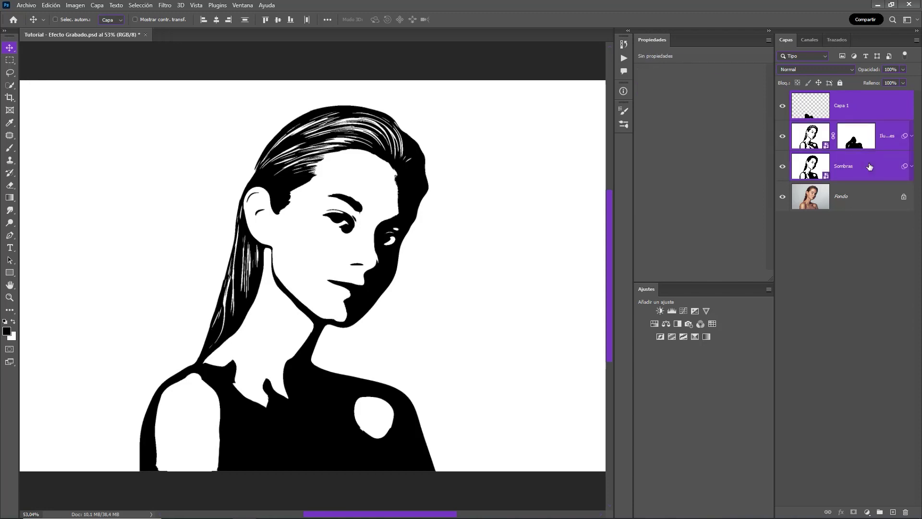
pyautogui.hotkey('ctrl', 'g')
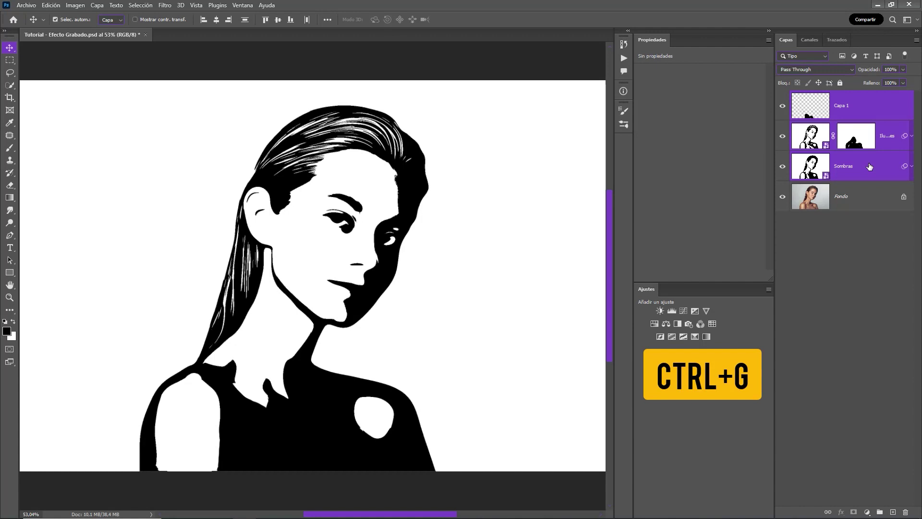
pyautogui.doubleClick(818, 96)
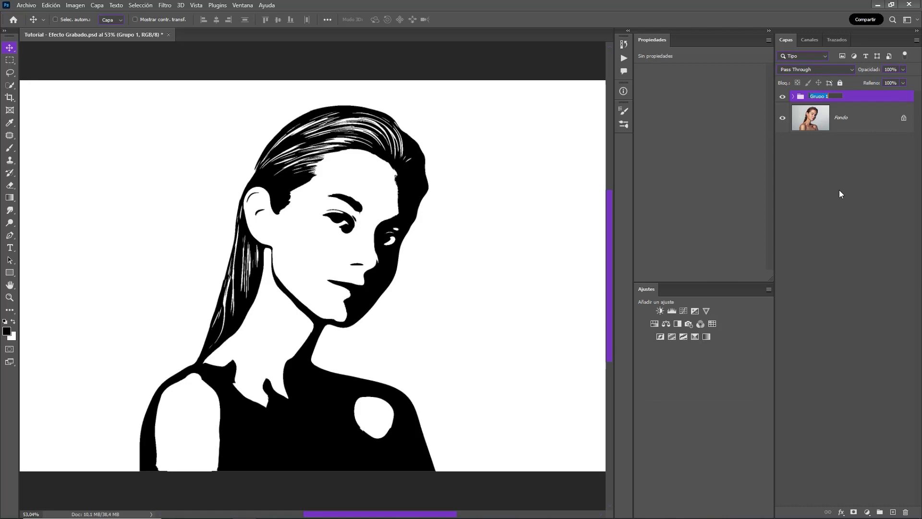
pyautogui.write('Grabado')
pyautogui.press('Return')
# Place the cardboard texture JPG as an embedded layer just above Fondo.
pyautogui.click(855, 127)
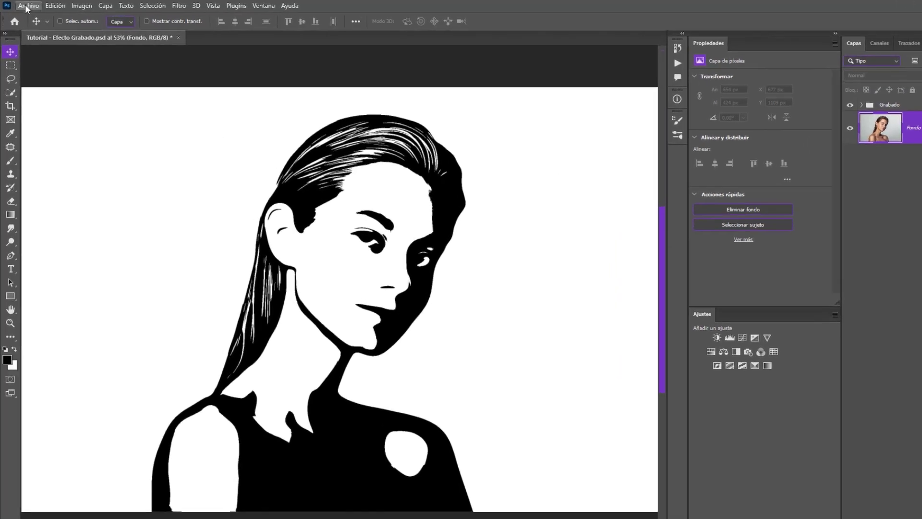
pyautogui.click(25, 5)
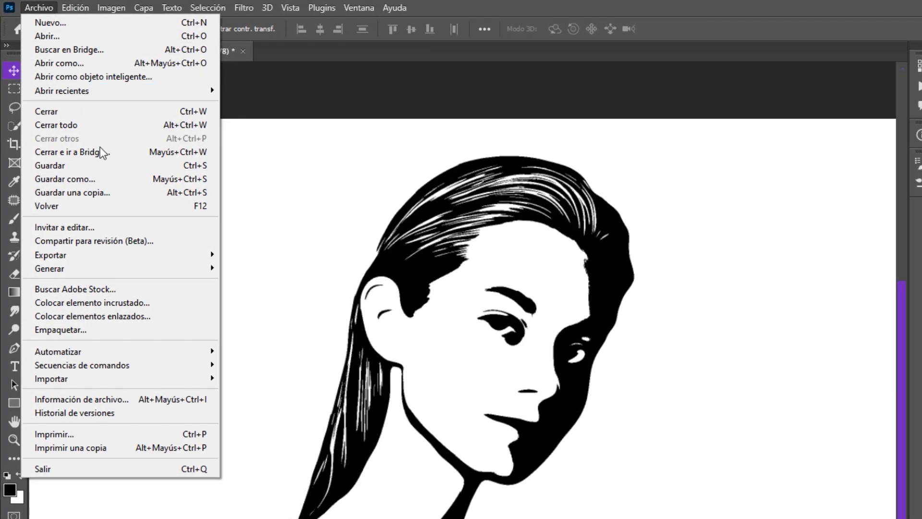
pyautogui.click(171, 301)
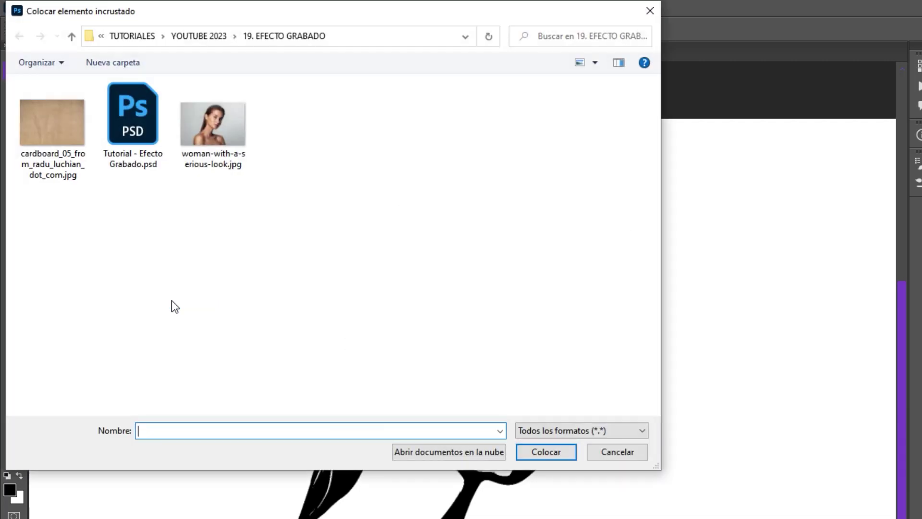
pyautogui.click(76, 135)
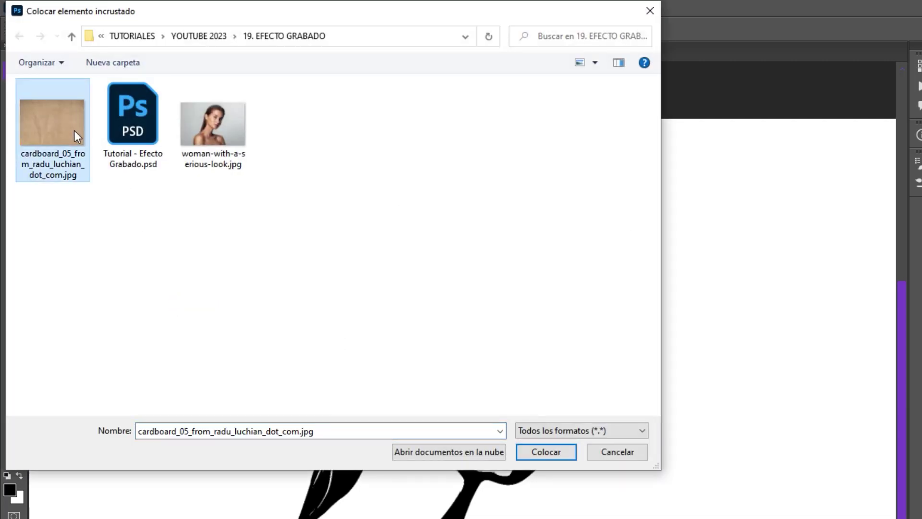
pyautogui.click(531, 451)
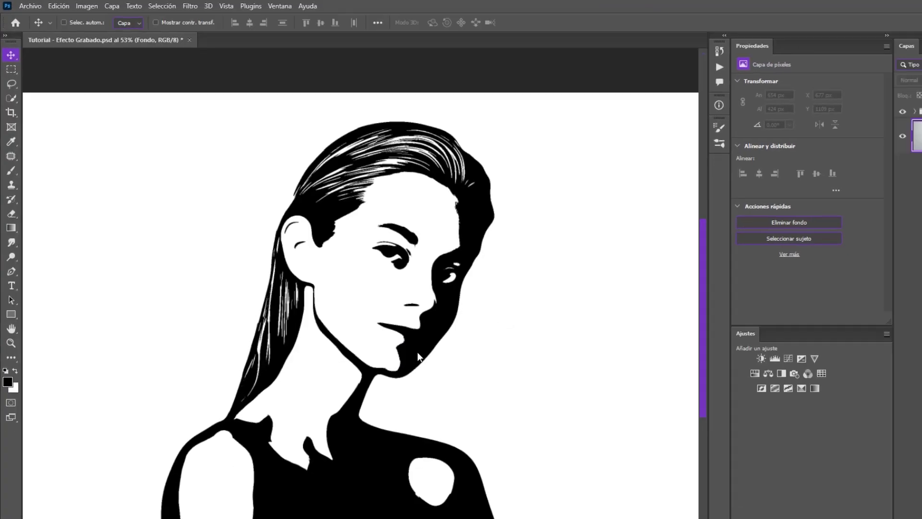
# Stretch the cardboard texture to cover the whole canvas at 2300 × 1627 px.
pyautogui.moveTo(58, 275); pyautogui.dragTo(42, 279)
pyautogui.moveTo(566, 275); pyautogui.dragTo(599, 284)
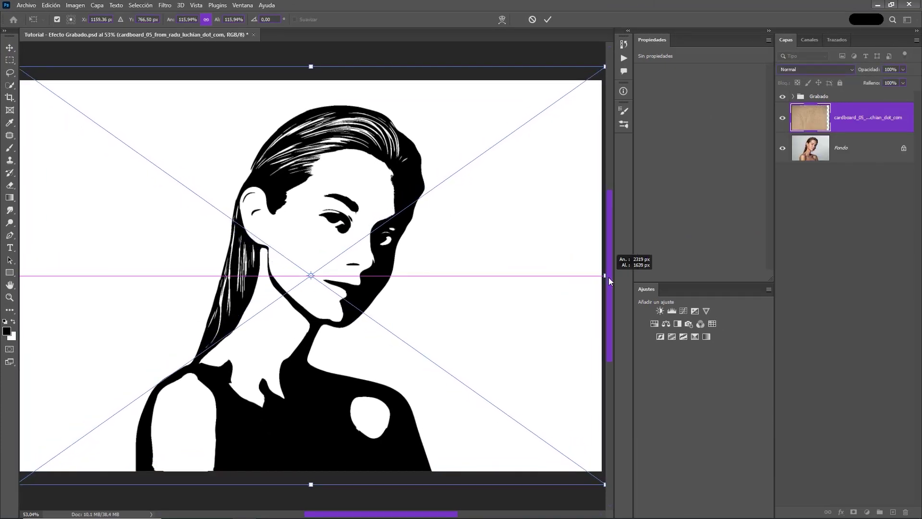
pyautogui.press('Return')
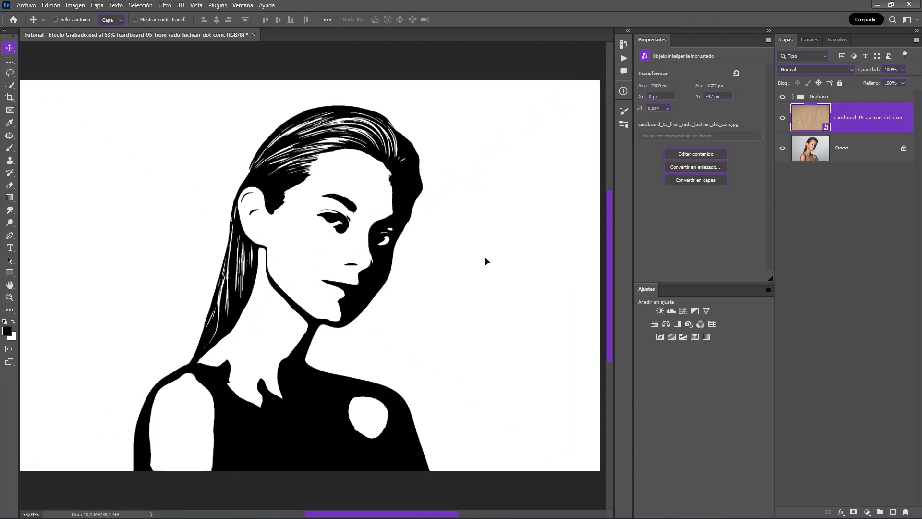
# Change the Grabado group's blend mode from Pass Through to Multiplicar.
pyautogui.click(835, 98)
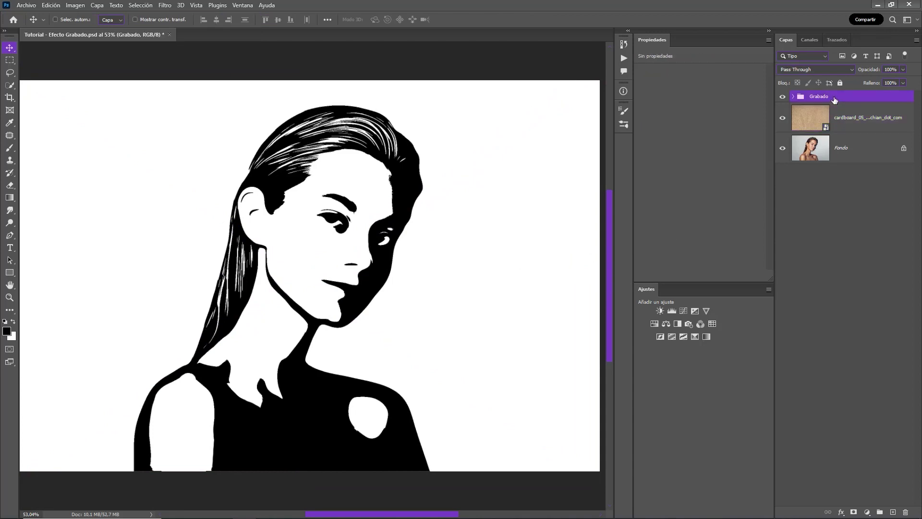
pyautogui.click(828, 71)
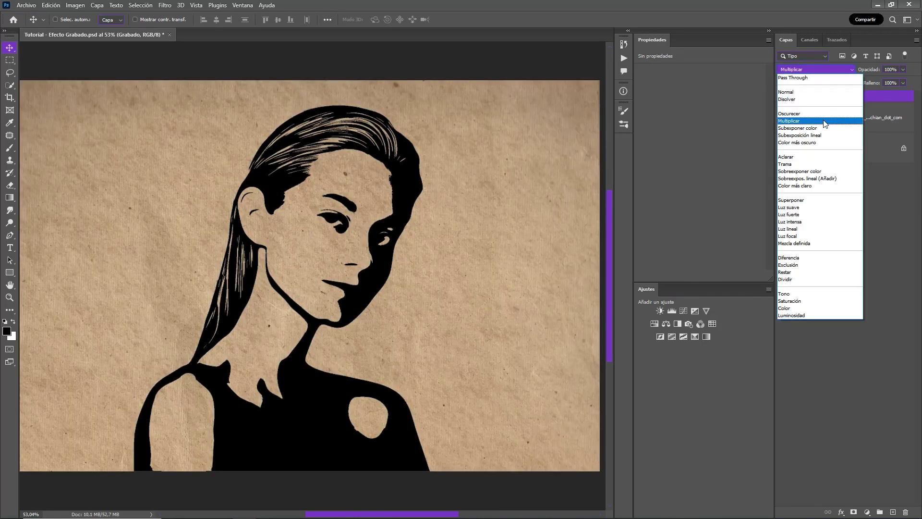
pyautogui.click(825, 121)
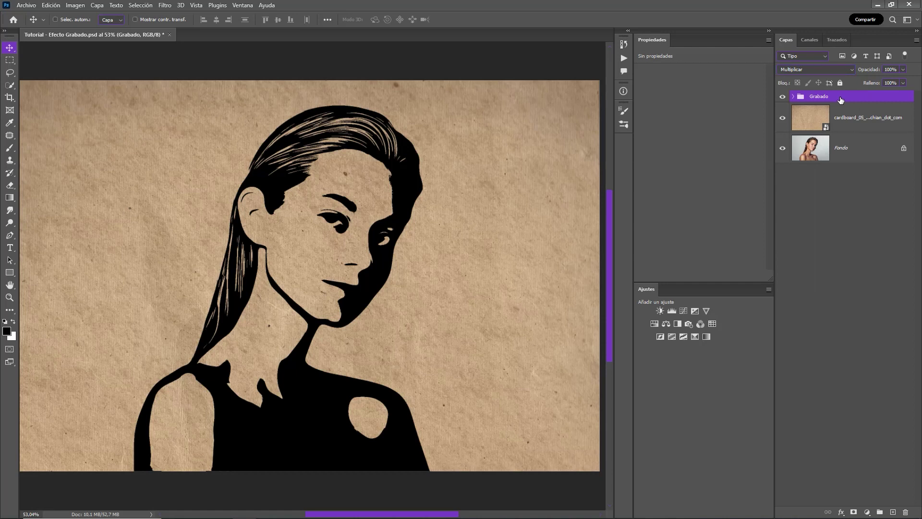
# Add a Gradient Map clipped to Grabado with its black stop changed to dark brown #2f1105.
pyautogui.click(707, 336)
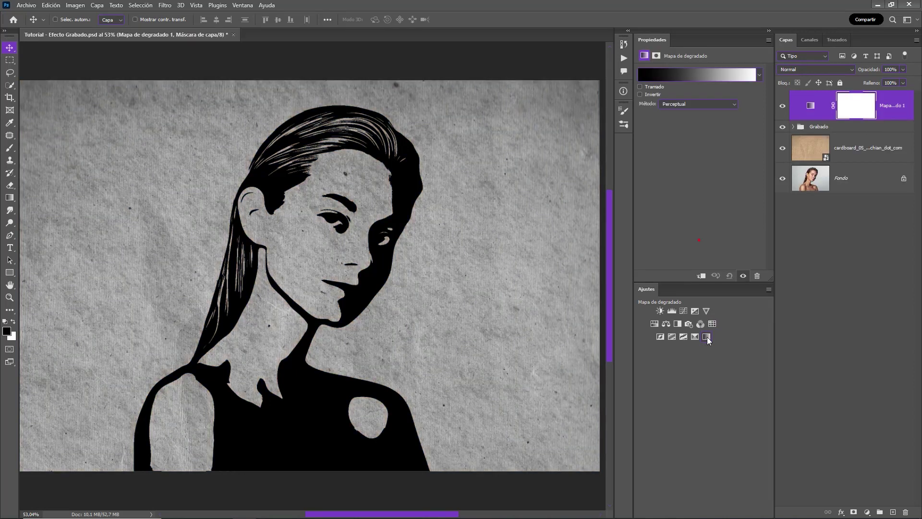
pyautogui.click(701, 276)
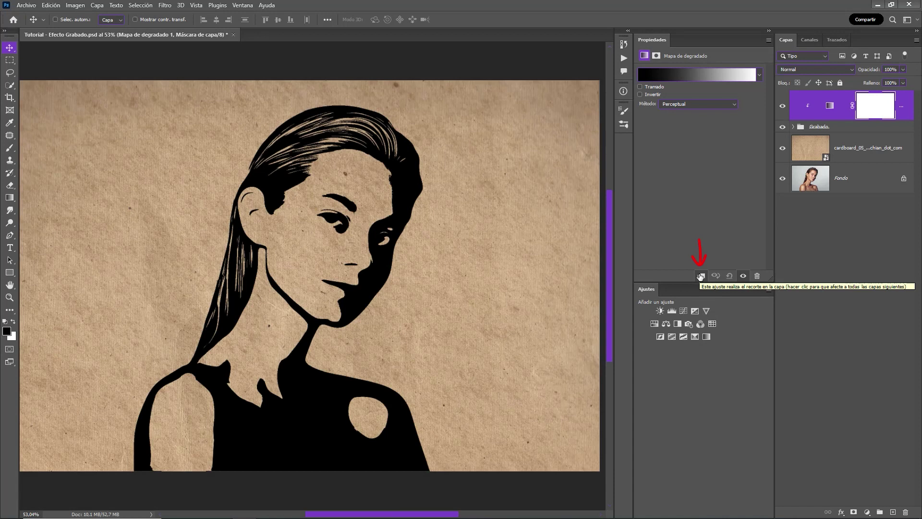
pyautogui.click(691, 77)
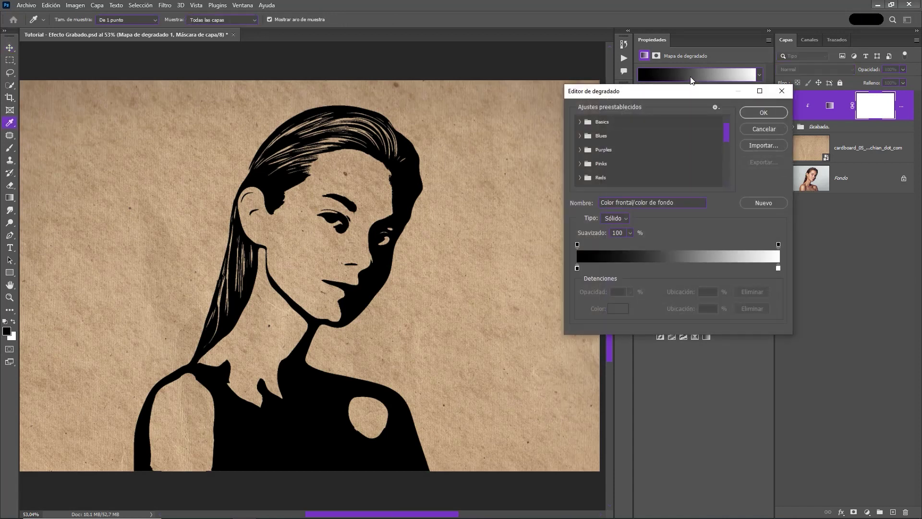
pyautogui.click(578, 268)
pyautogui.click(619, 309)
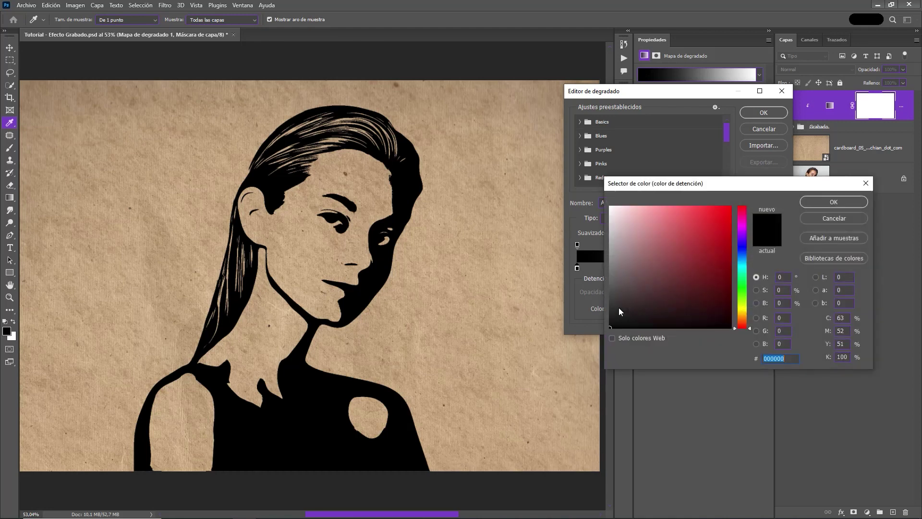
pyautogui.moveTo(746, 327); pyautogui.dragTo(719, 307)
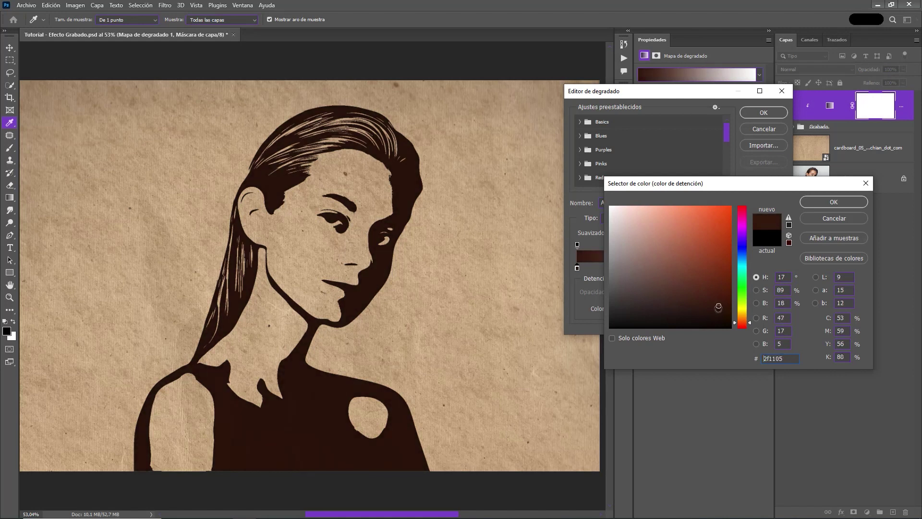
pyautogui.click(826, 201)
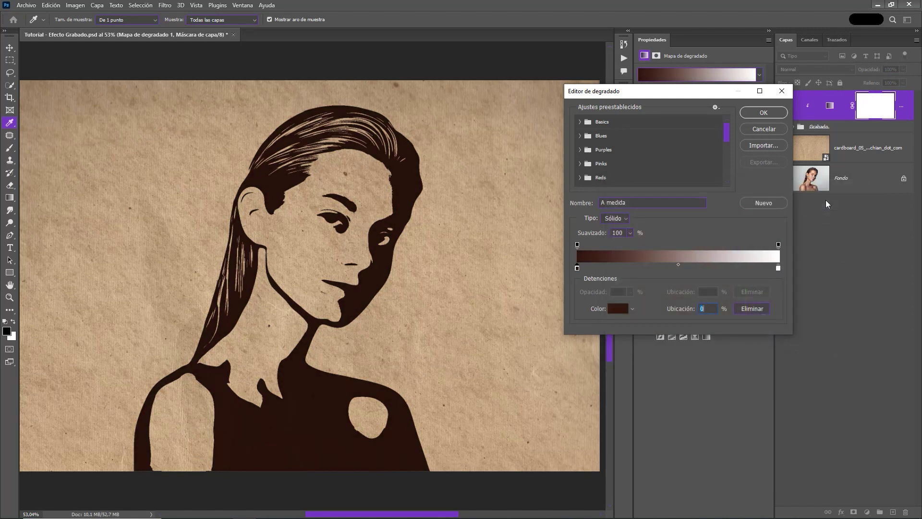
pyautogui.click(769, 113)
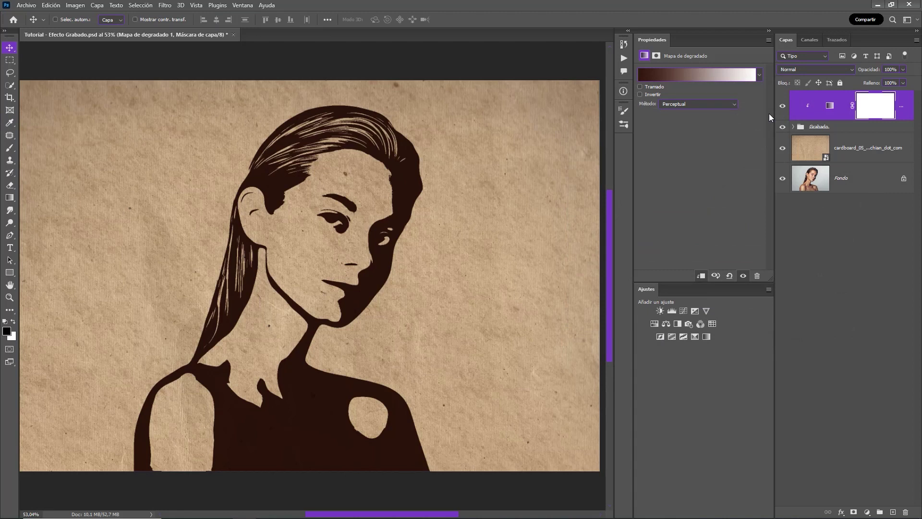
# Split Grabado's Underlying Layer blend sliders to 0/84 and 170/255 in Blending Options.
pyautogui.click(867, 127)
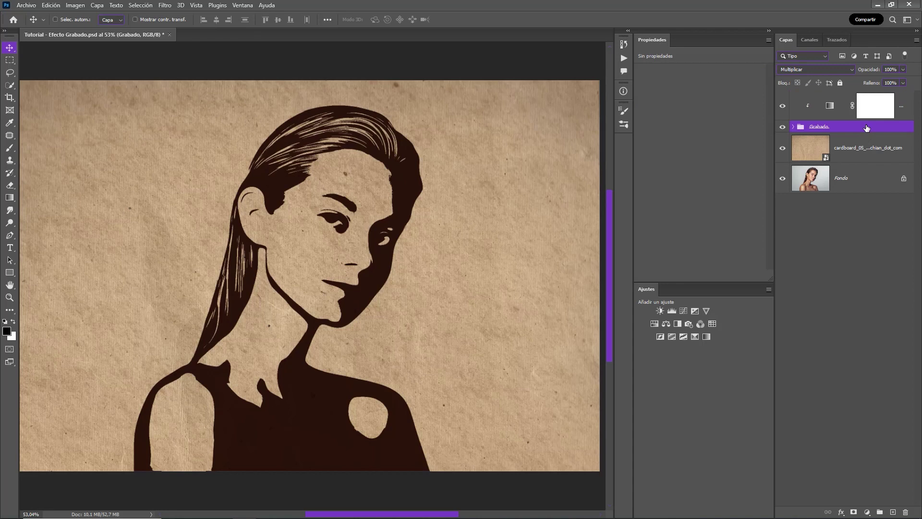
pyautogui.rightClick(867, 127)
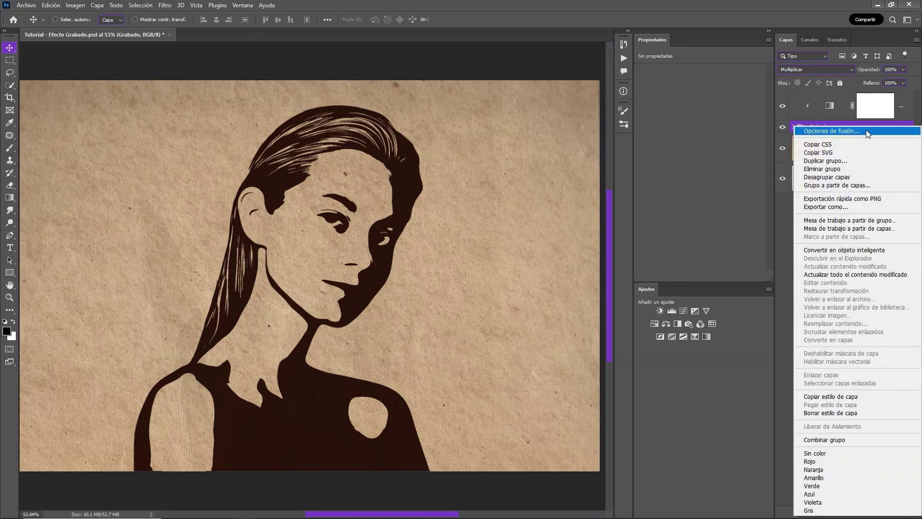
pyautogui.click(868, 131)
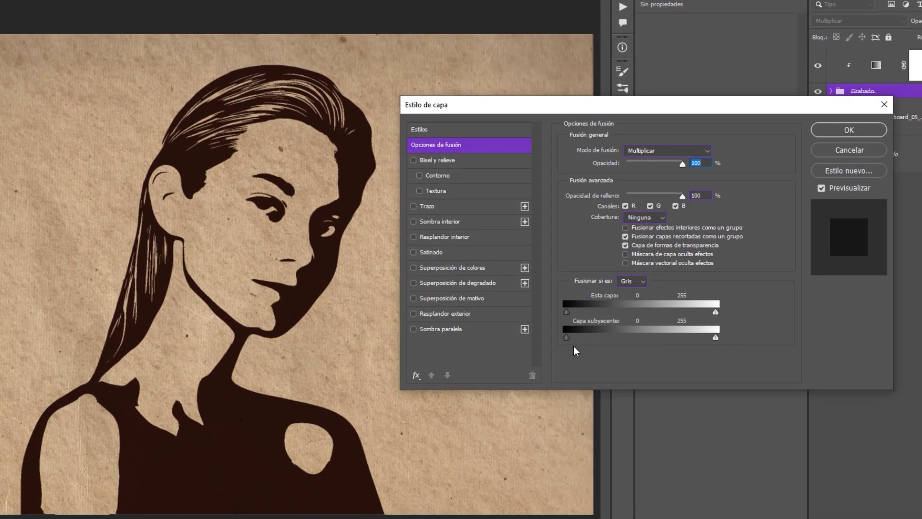
pyautogui.press('alt')
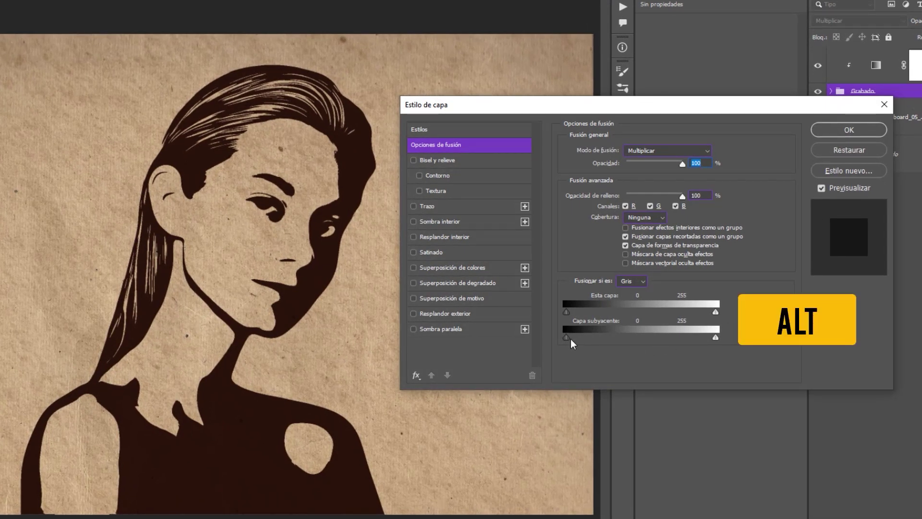
pyautogui.moveTo(568, 338); pyautogui.dragTo(579, 338)
pyautogui.moveTo(610, 340); pyautogui.dragTo(618, 343)
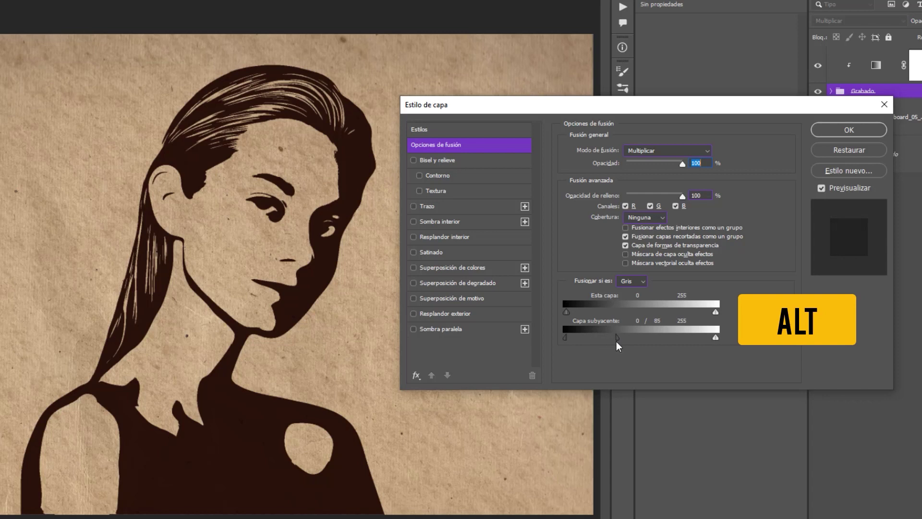
pyautogui.moveTo(715, 338); pyautogui.dragTo(661, 337)
pyautogui.moveTo(664, 337); pyautogui.dragTo(666, 337)
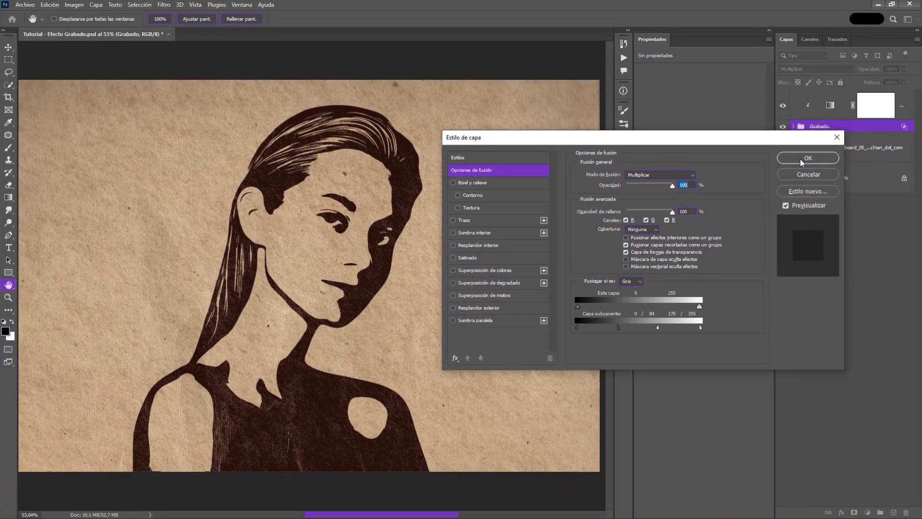
pyautogui.click(800, 160)
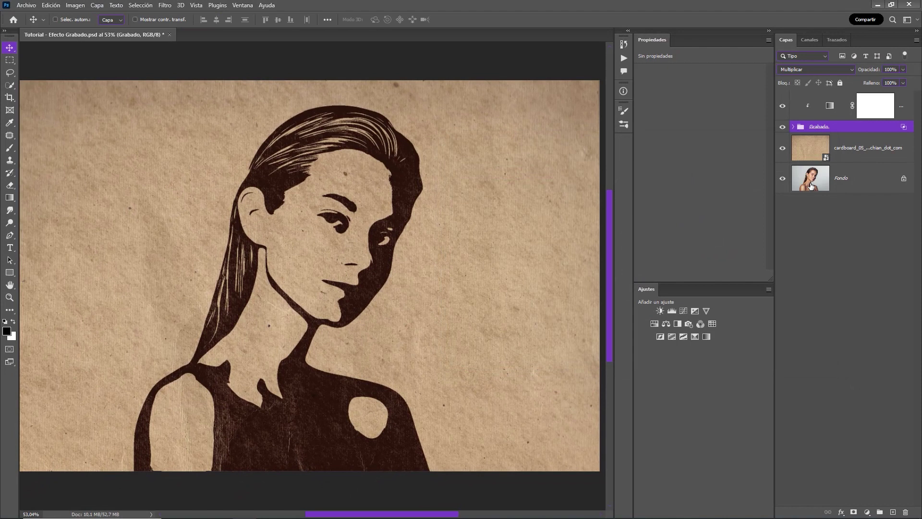
pyautogui.keyDown('alt'); pyautogui.click(783, 180); pyautogui.keyUp('alt')
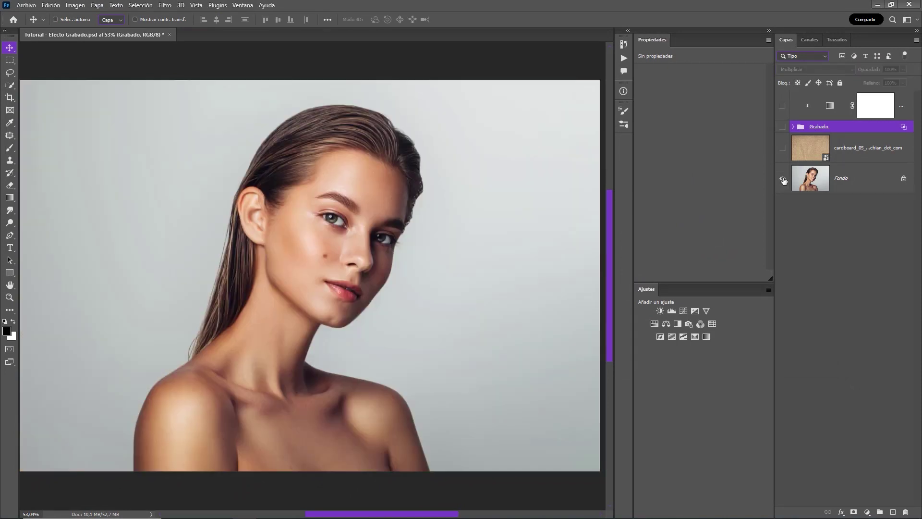
pyautogui.keyDown('alt'); pyautogui.click(782, 180); pyautogui.keyUp('alt')
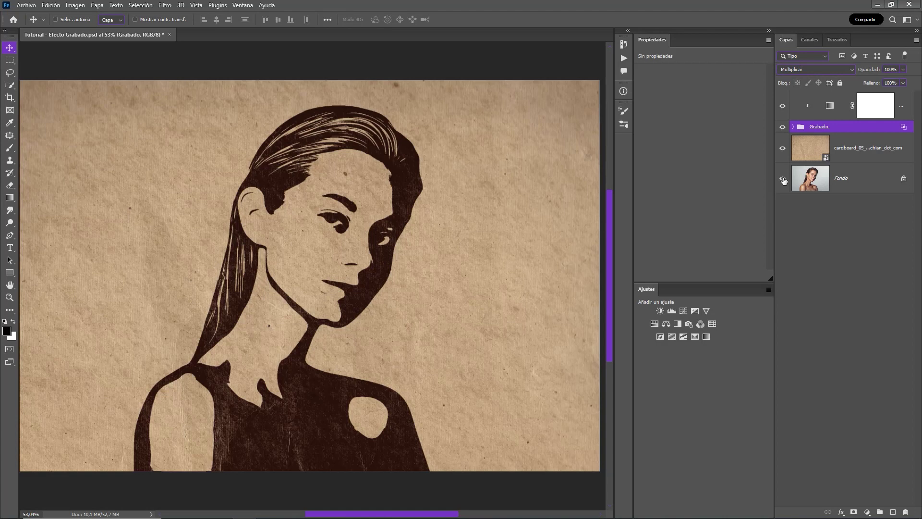
pyautogui.click(845, 227)
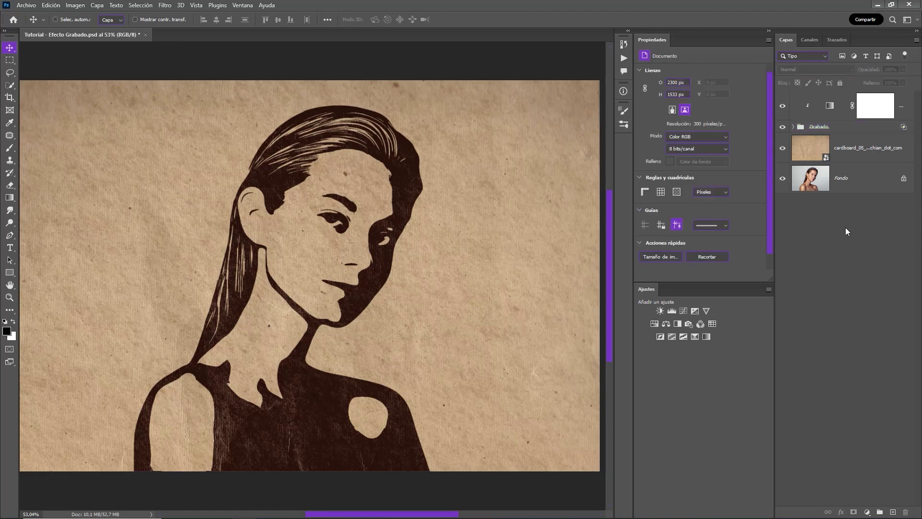